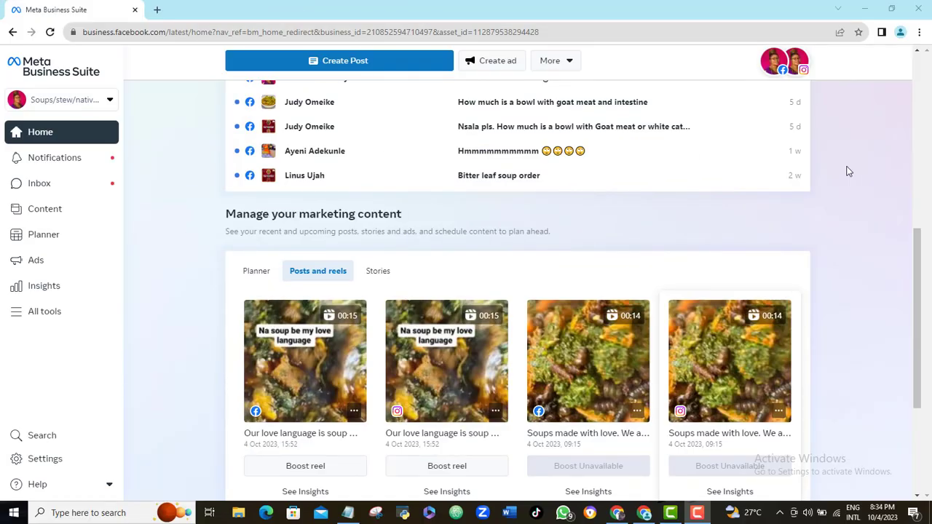
# - Switch to Ads Manager and create a new campaign with the Sales objective using the manual sales campaign setup
pyautogui.click(44, 312)
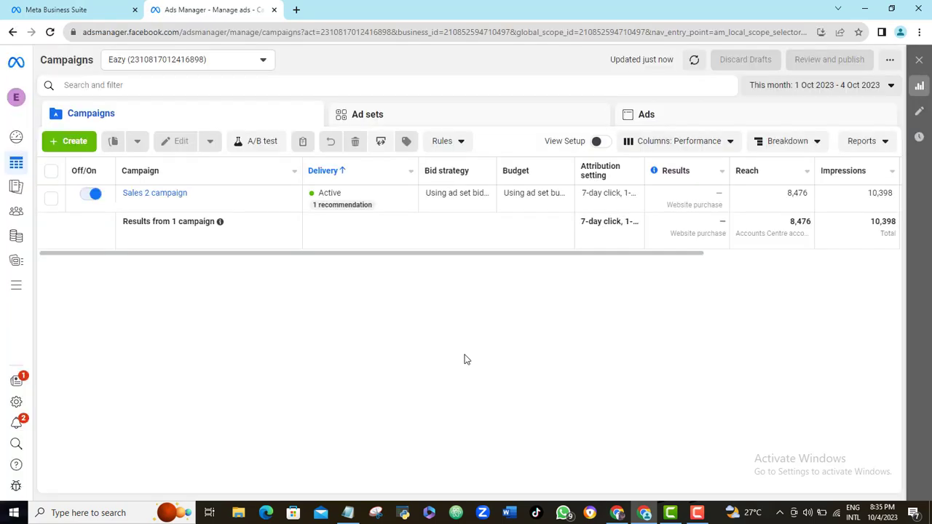
pyautogui.click(67, 143)
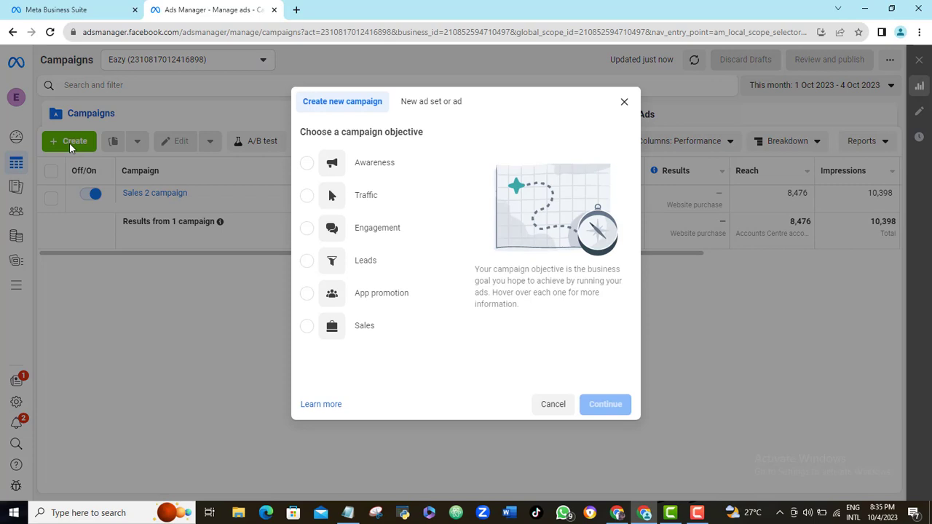
pyautogui.click(308, 328)
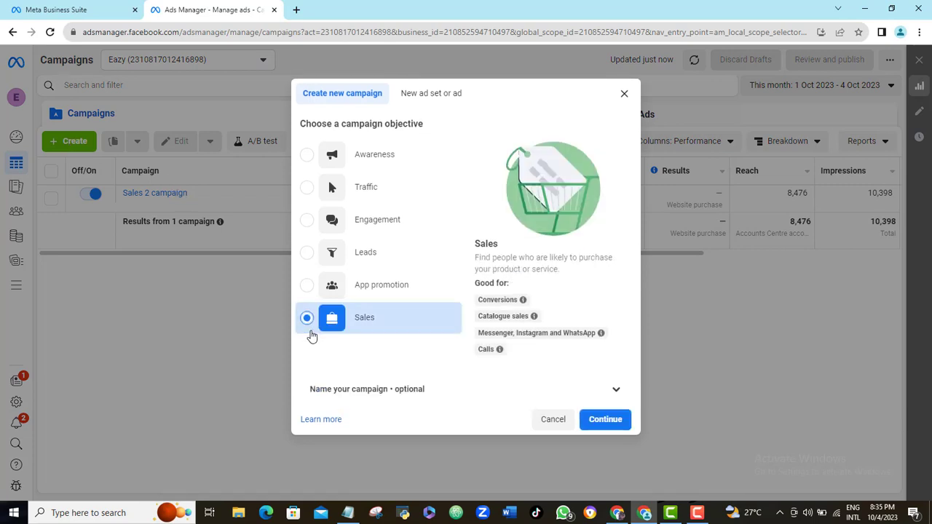
pyautogui.click(603, 420)
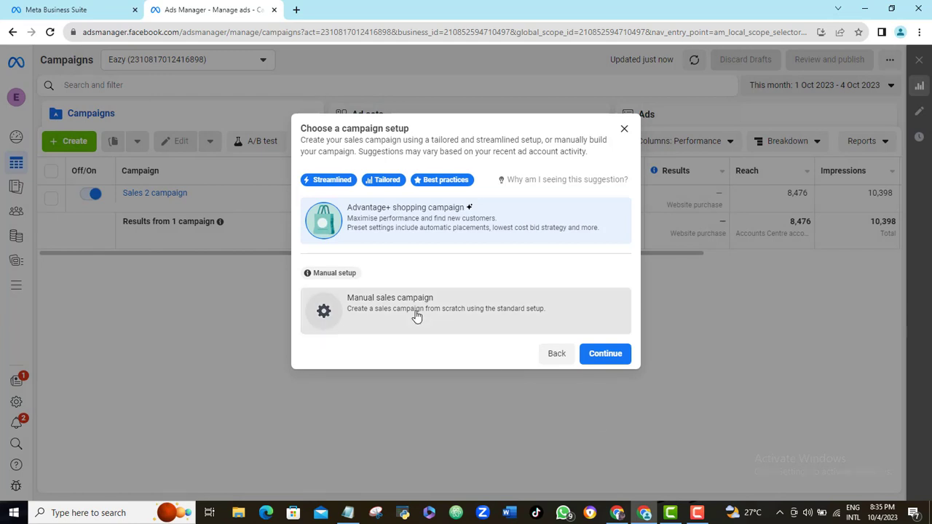
pyautogui.click(416, 316)
pyautogui.click(603, 353)
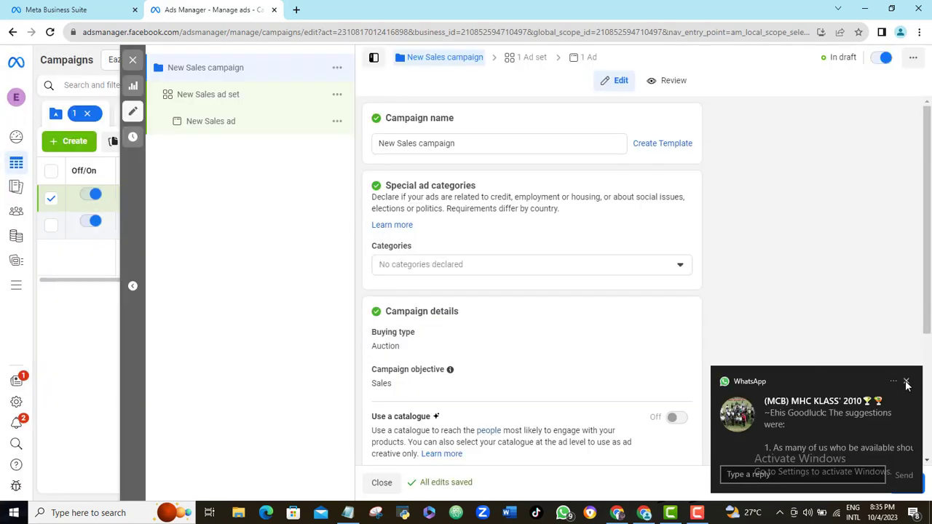
# - Dismiss the chat notification and the rule recommendation, and continue to the ad set settings with the default campaign details
pyautogui.click(905, 381)
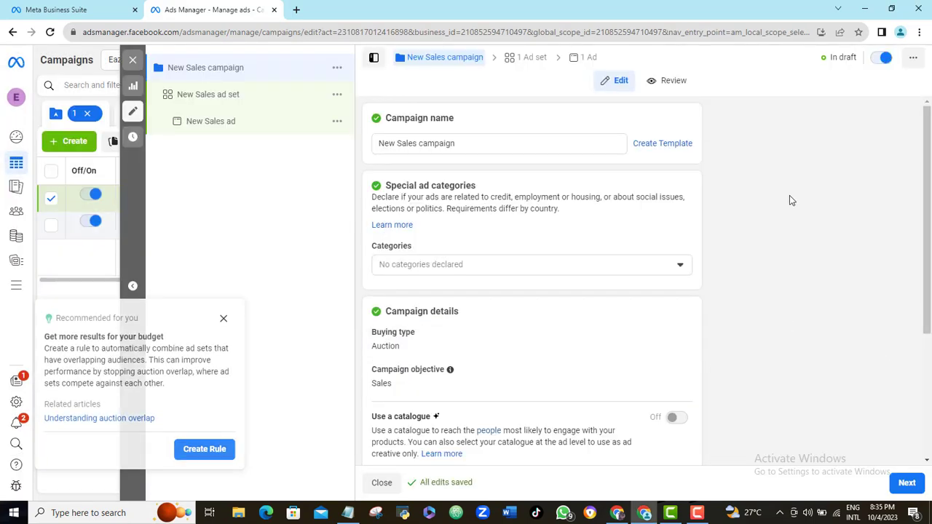
pyautogui.click(221, 314)
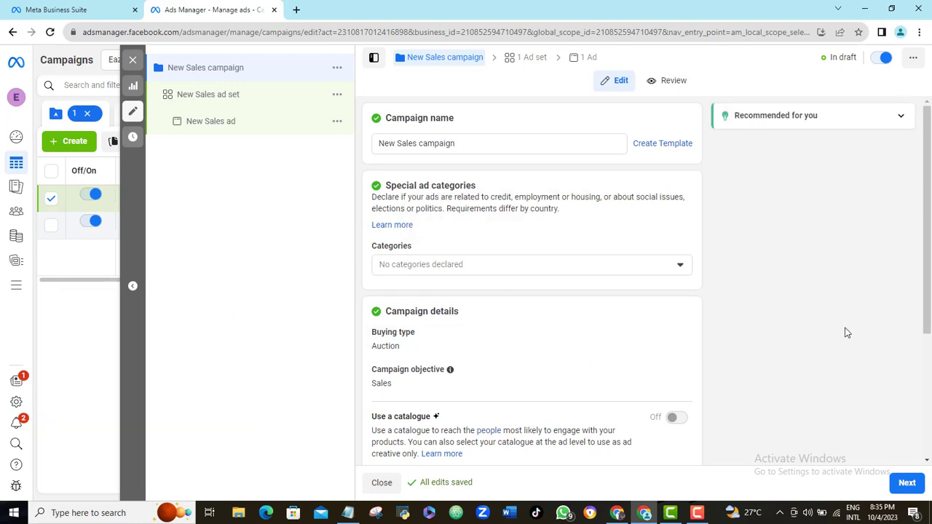
pyautogui.moveTo(930, 236); pyautogui.dragTo(929, 393)
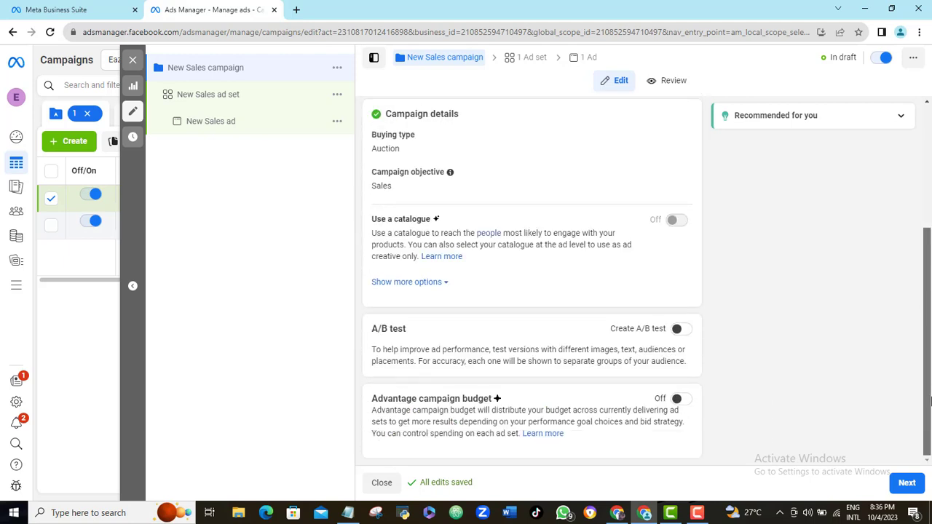
pyautogui.click(906, 485)
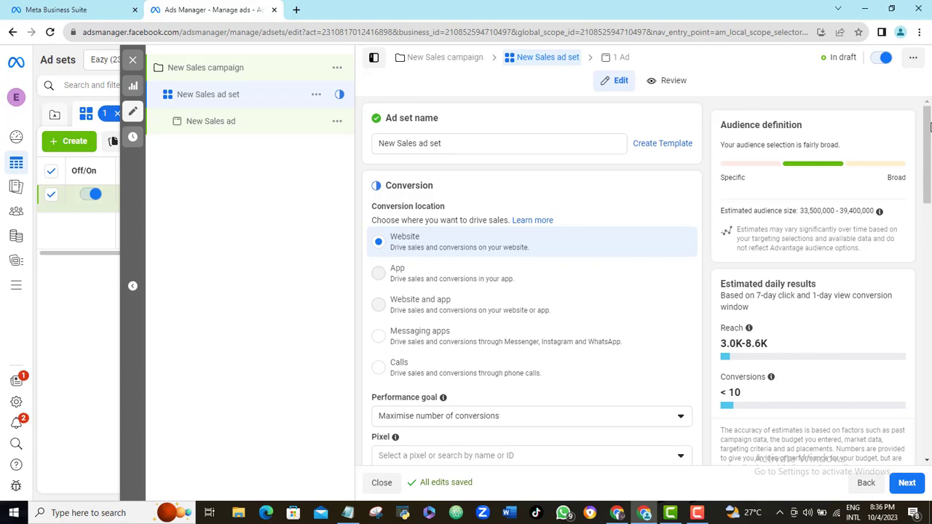
# - Add an audience suggestion under Advantage+ audience and set the minimum age to 23
pyautogui.moveTo(929, 128); pyautogui.dragTo(930, 364)
pyautogui.moveTo(698, 513)
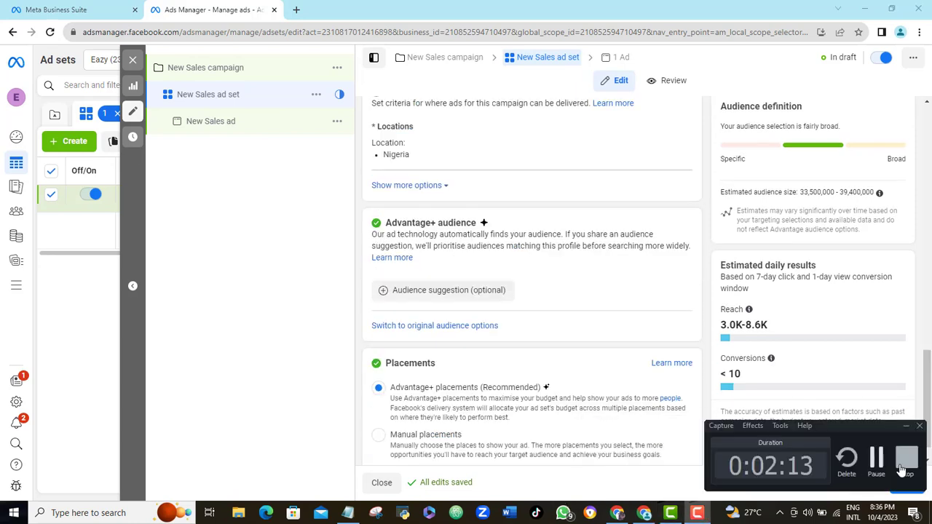
pyautogui.click(405, 291)
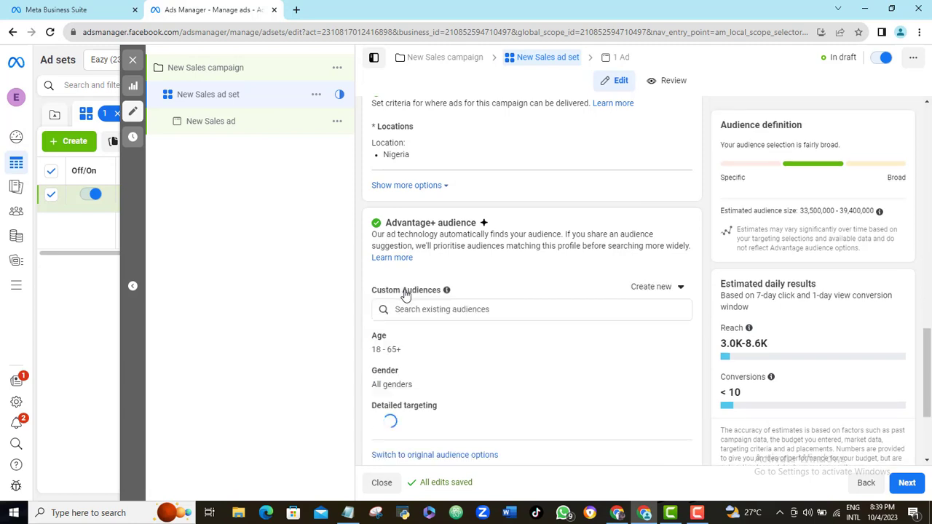
pyautogui.moveTo(928, 358); pyautogui.dragTo(929, 380)
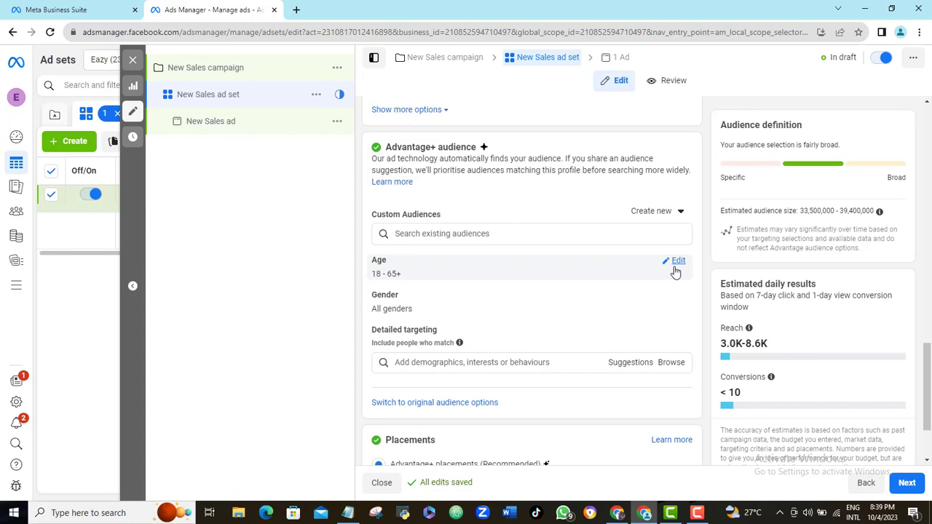
pyautogui.click(675, 268)
pyautogui.click(410, 284)
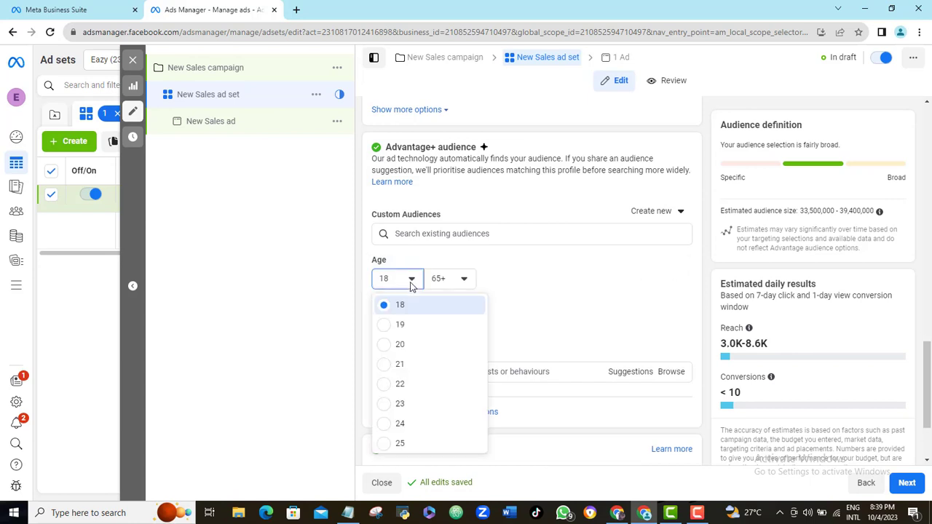
pyautogui.click(401, 404)
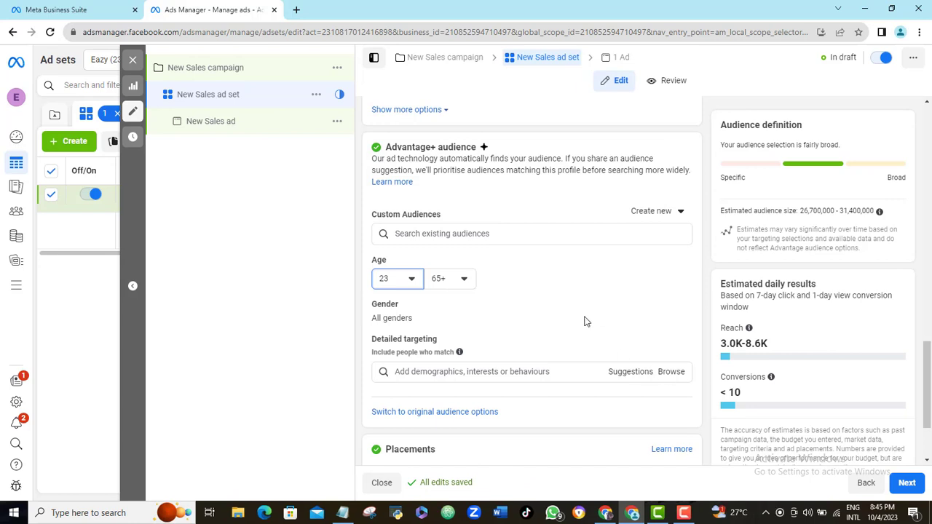
# - Search detailed targeting for "business owner" and add the Small business owners behaviour
pyautogui.scroll(-1, 928, 386)
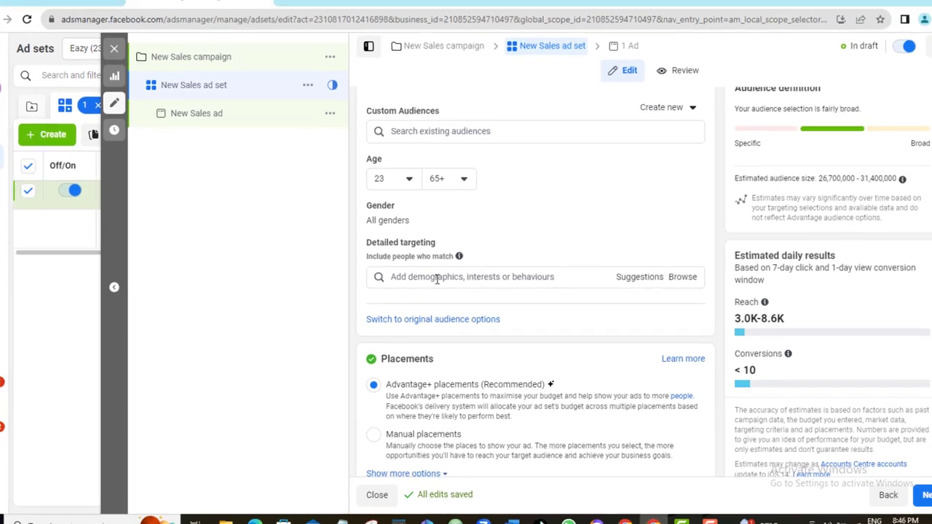
pyautogui.click(408, 288)
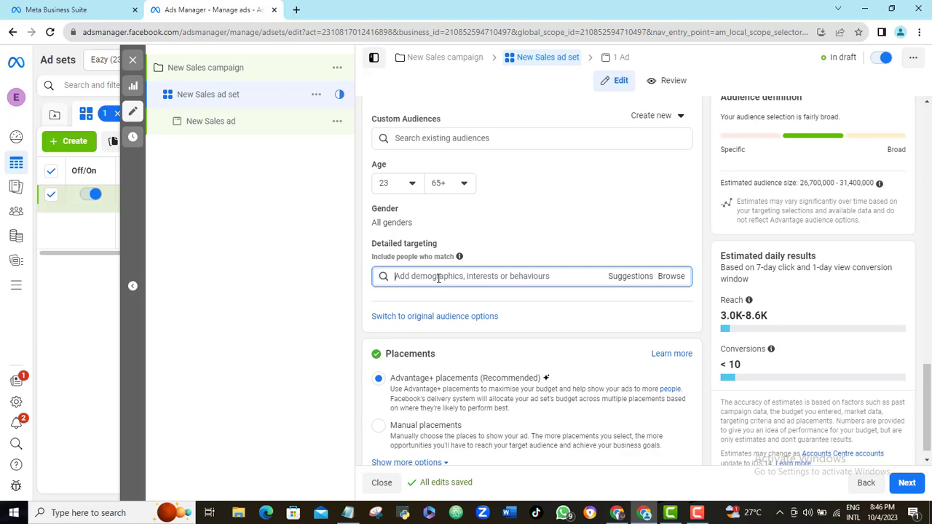
pyautogui.write('business o')
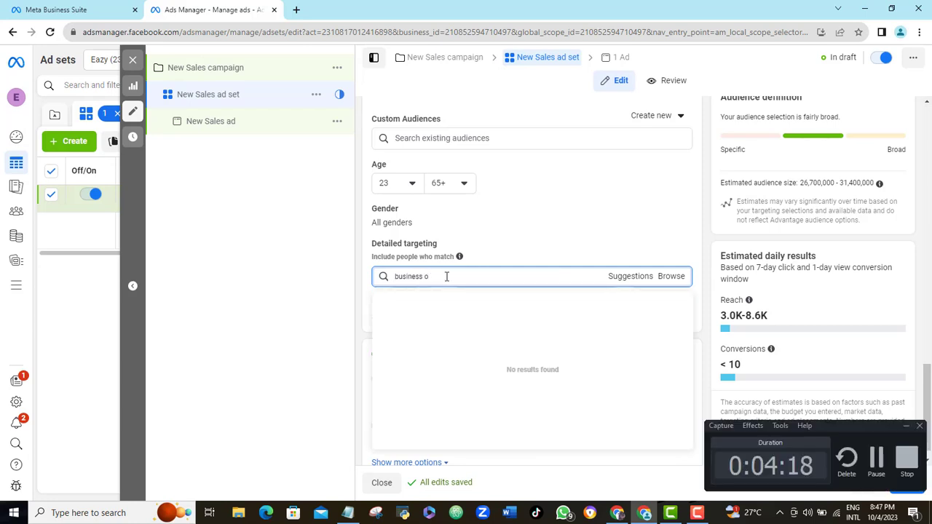
pyautogui.write('wner')
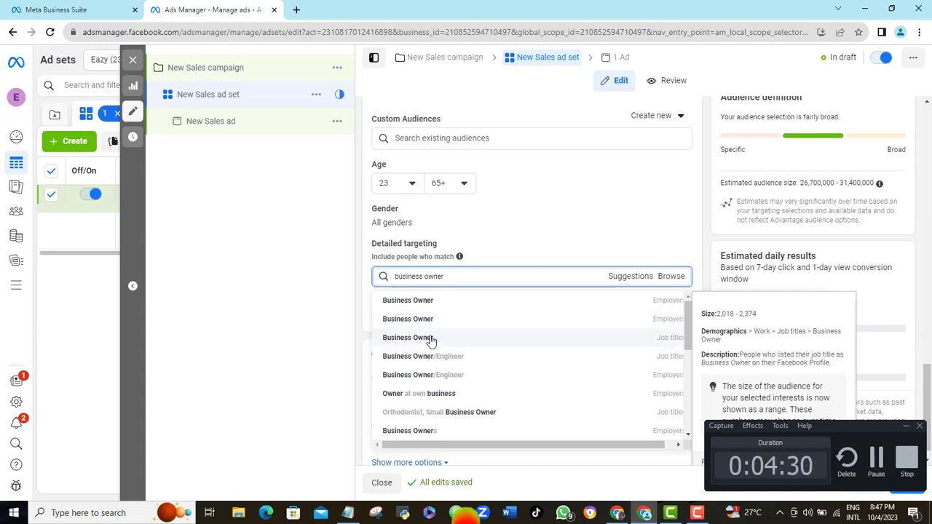
pyautogui.scroll(-1, 688, 350)
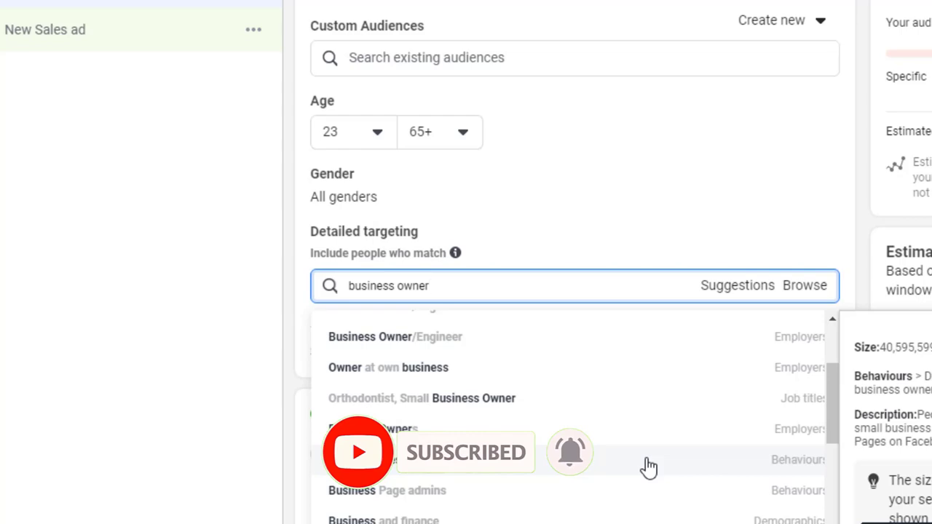
pyautogui.click(565, 473)
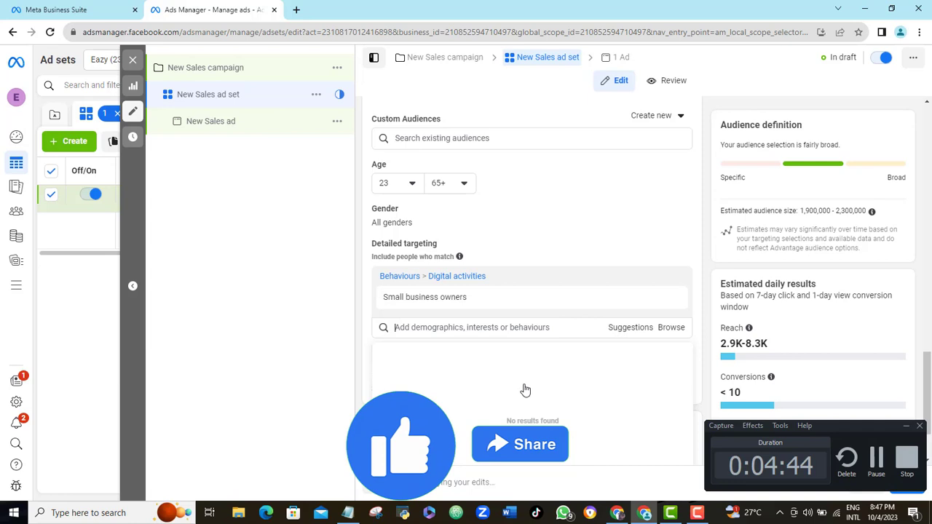
# - Add the suggested interest Entrepreneurship (business and finance) to the detailed targeting and check the estimated audience size
pyautogui.moveTo(676, 289)
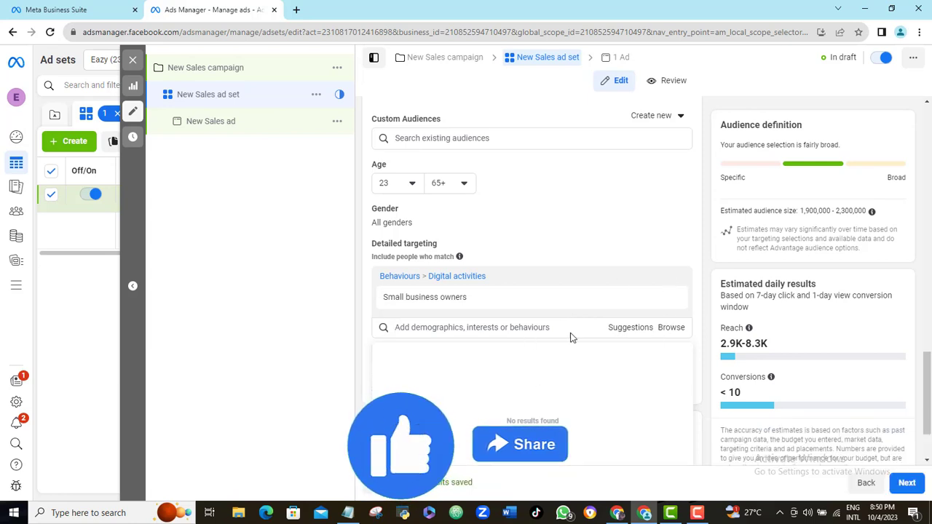
pyautogui.click(626, 334)
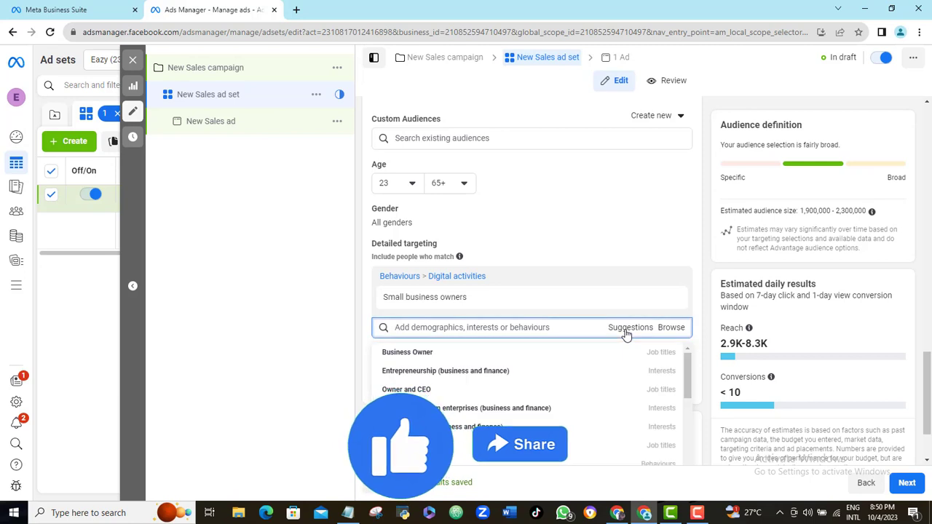
pyautogui.moveTo(567, 352)
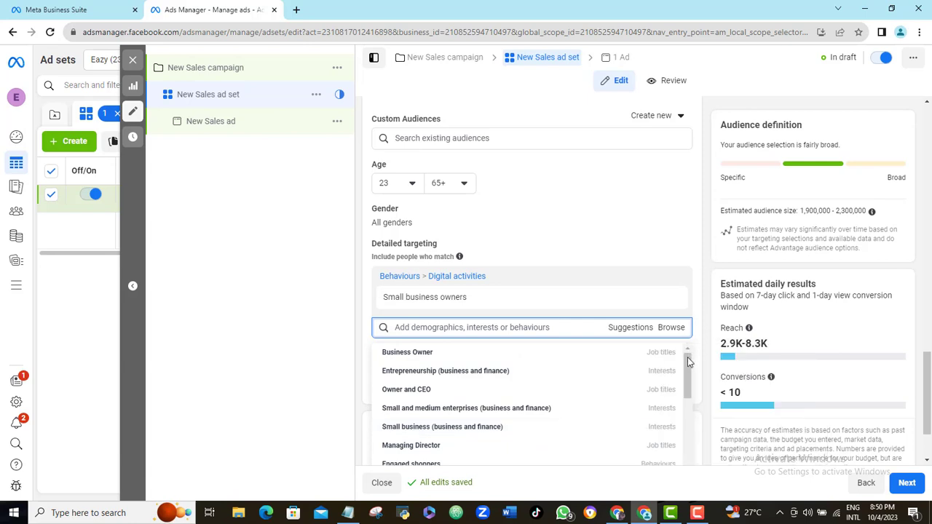
pyautogui.scroll(-1, 687, 358)
pyautogui.moveTo(524, 373)
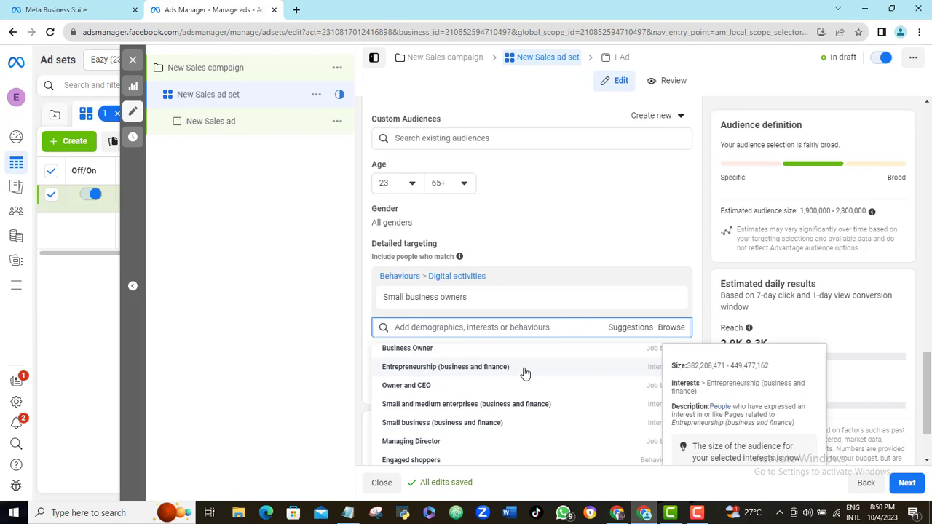
pyautogui.click(524, 373)
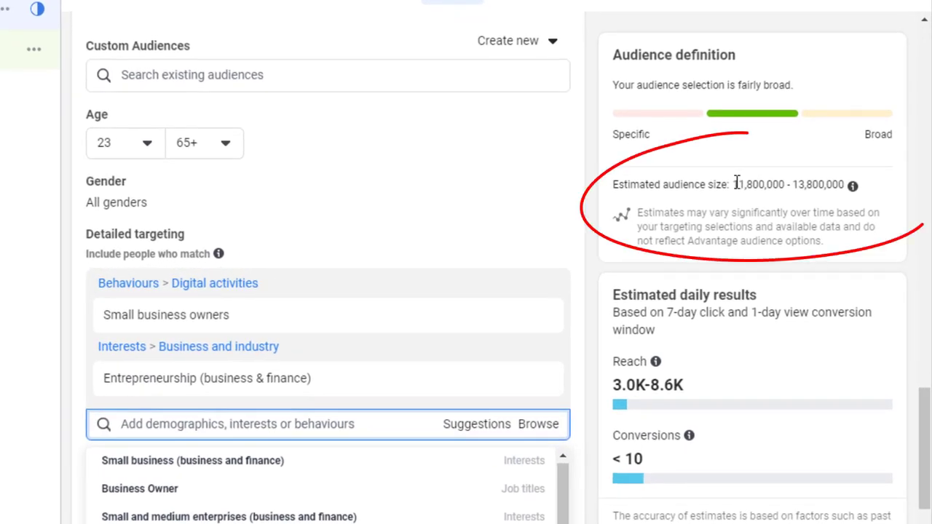
pyautogui.moveTo(734, 184); pyautogui.dragTo(848, 187)
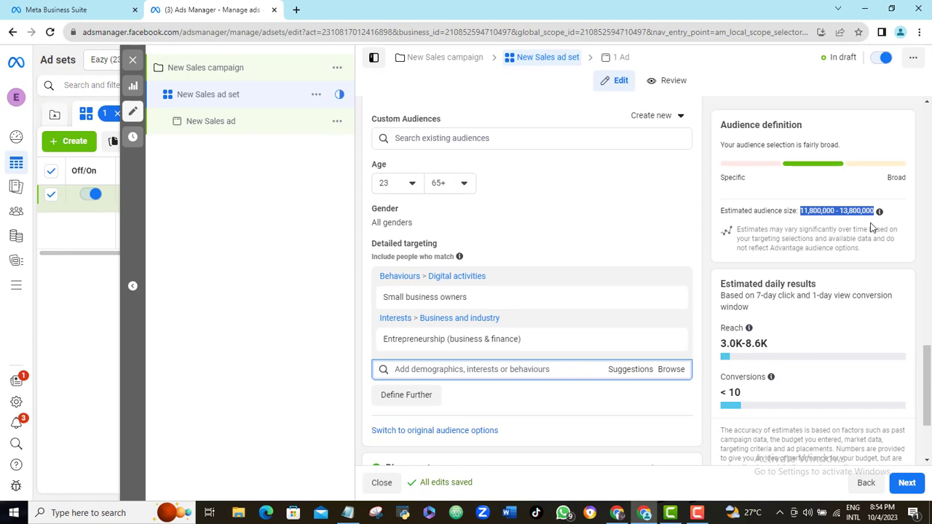
pyautogui.click(890, 222)
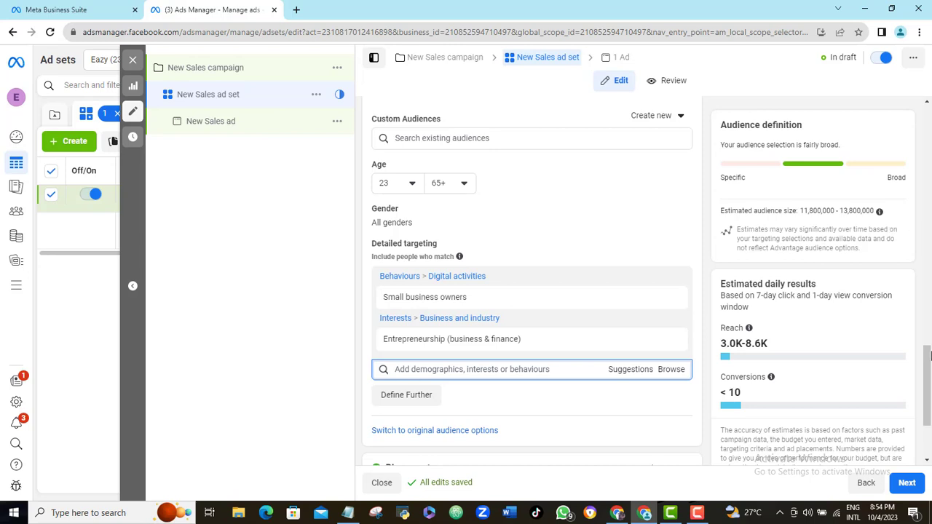
# - Narrow the audience with an additional must-also-match condition, searching "luxury" and adding the interest Luxury vehicle (vehicles)
pyautogui.moveTo(929, 356); pyautogui.dragTo(926, 367)
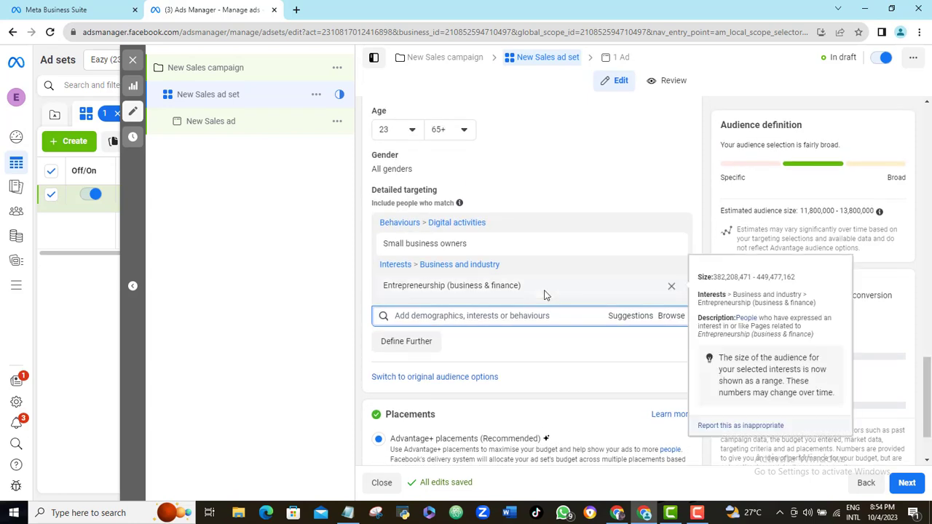
pyautogui.click(407, 342)
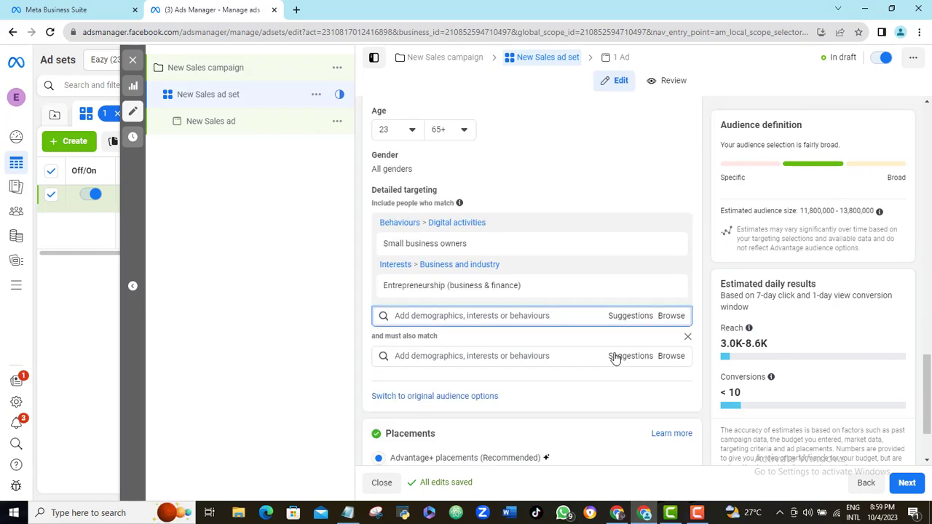
pyautogui.click(476, 356)
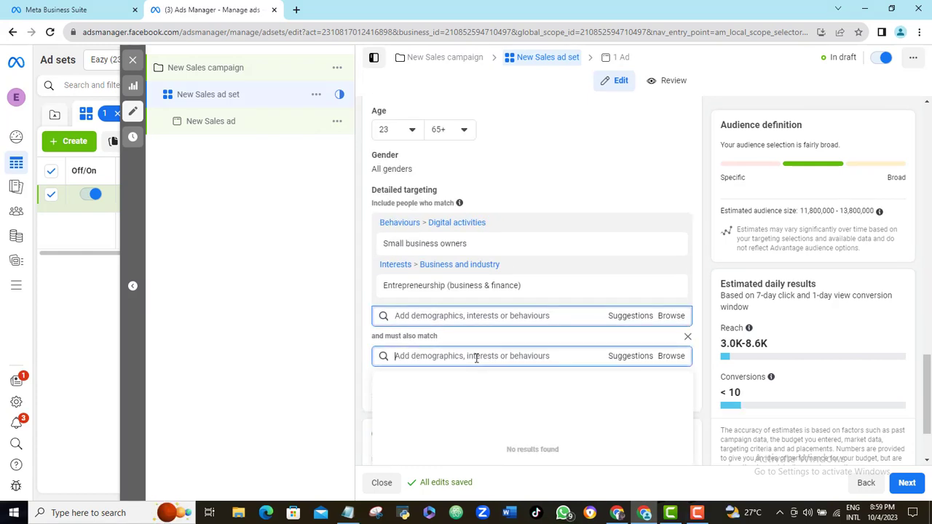
pyautogui.write('luxry')
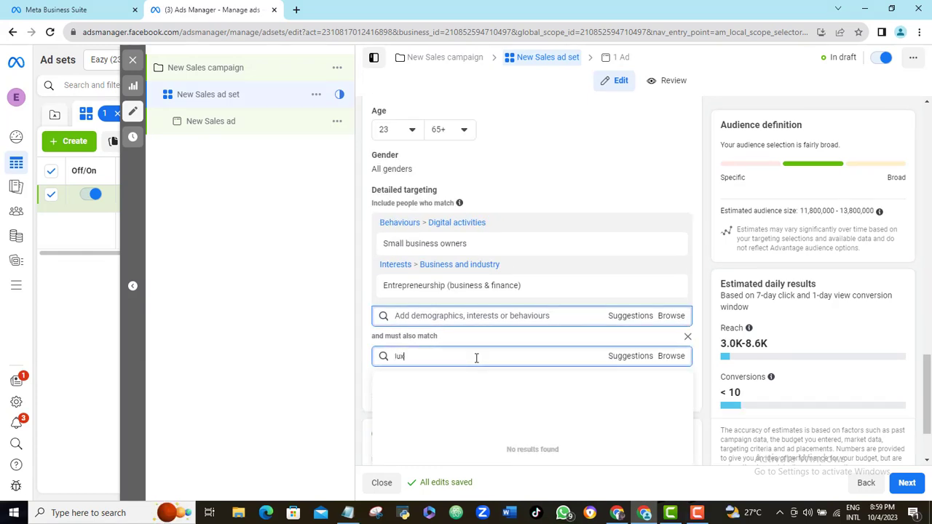
pyautogui.press('BackSpace')
pyautogui.press('BackSpace')
pyautogui.press('BackSpace')
pyautogui.write('xury')
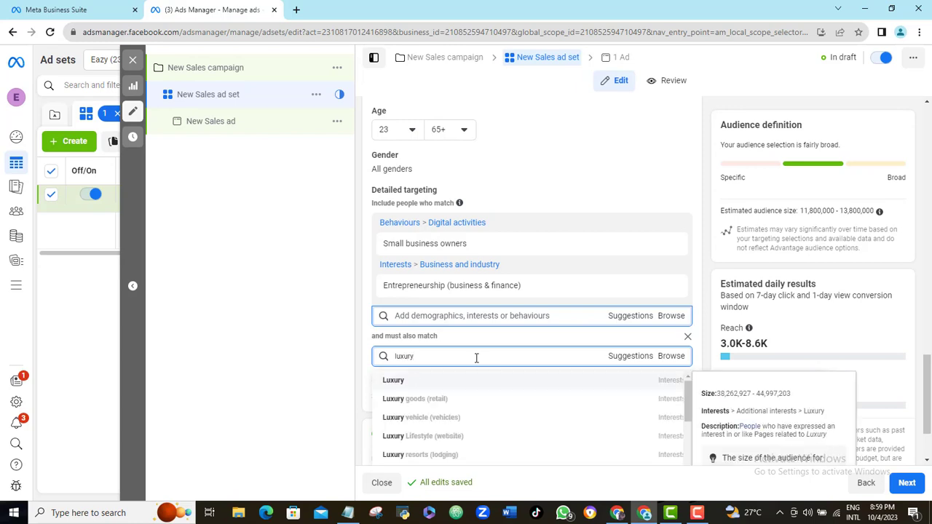
pyautogui.click(434, 418)
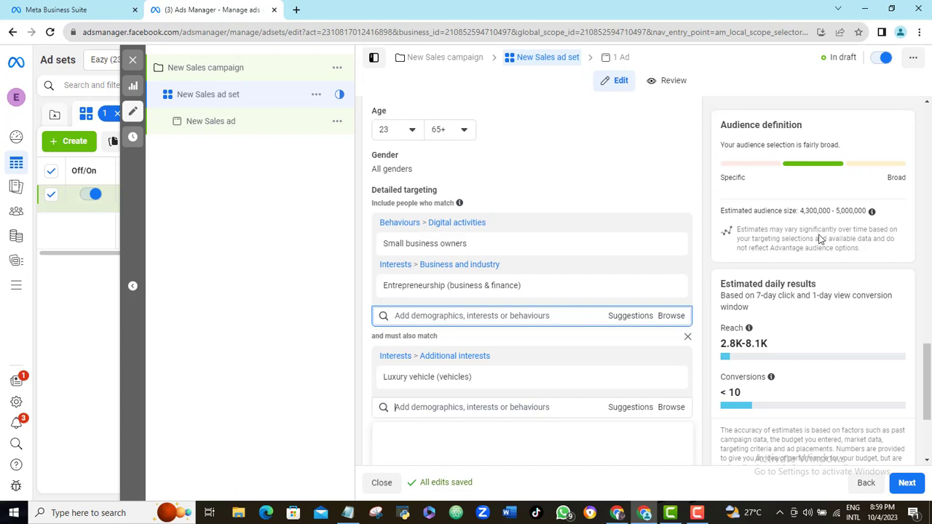
pyautogui.click(697, 512)
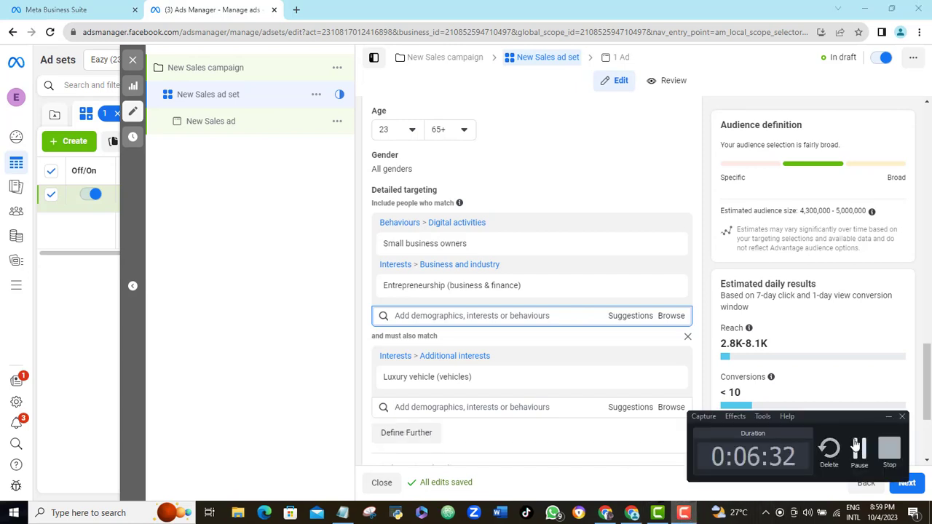
pyautogui.click(858, 447)
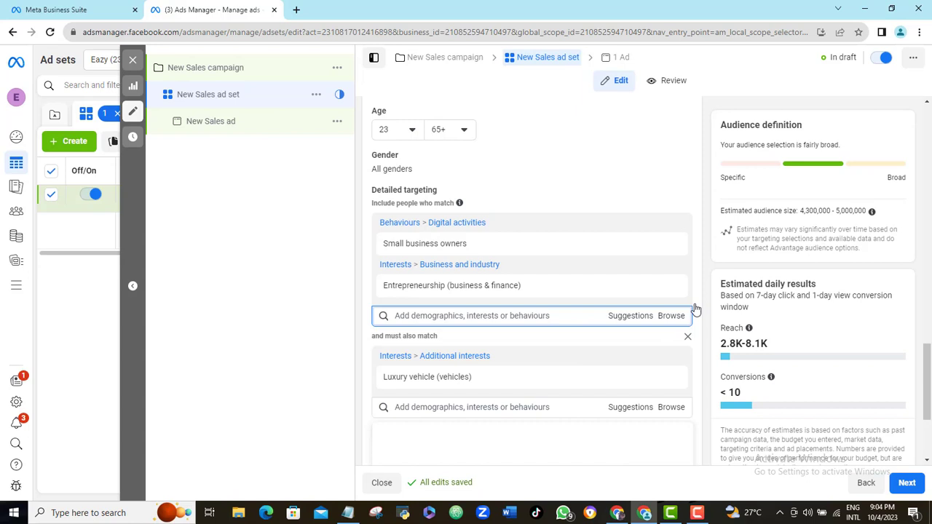
# - Define the audience further with another must-also-match condition, searching "luxury goods" and adding the interest Luxury goods (retail)
pyautogui.scroll(-1, 928, 386)
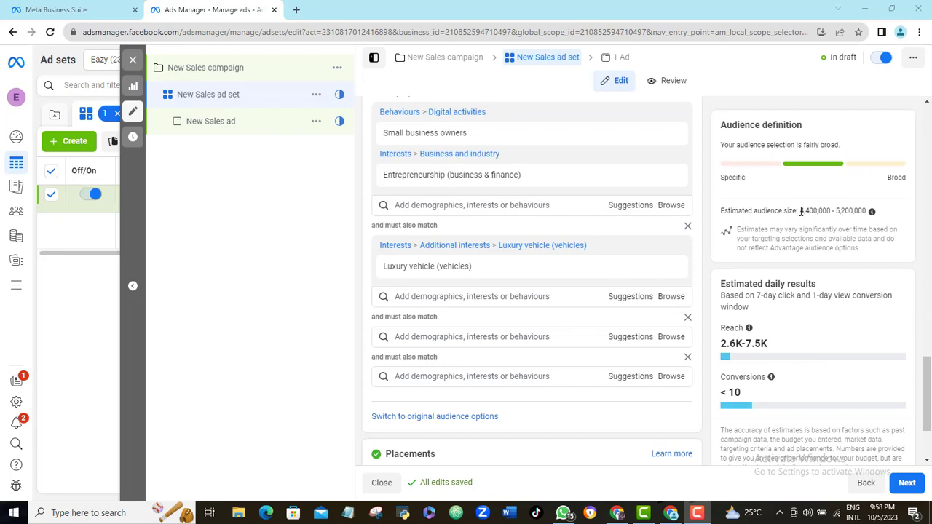
pyautogui.moveTo(799, 211); pyautogui.dragTo(869, 212)
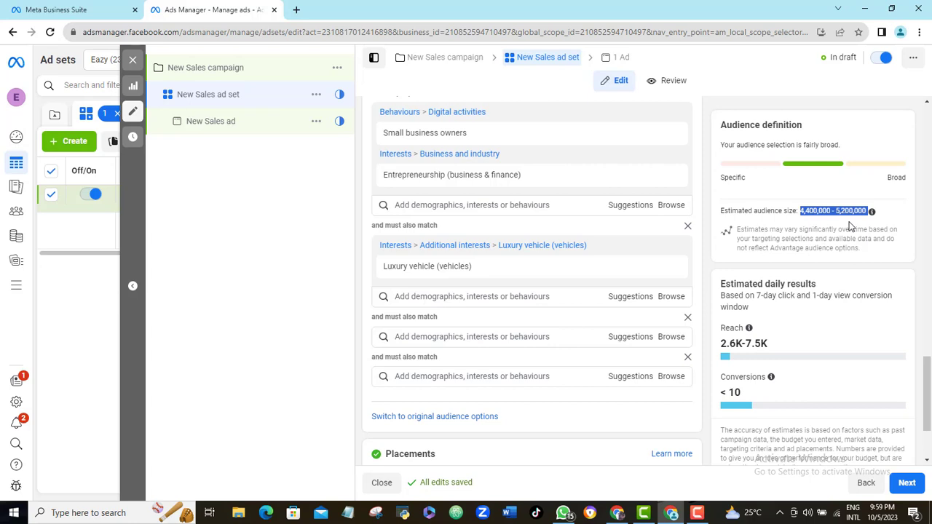
pyautogui.click(849, 227)
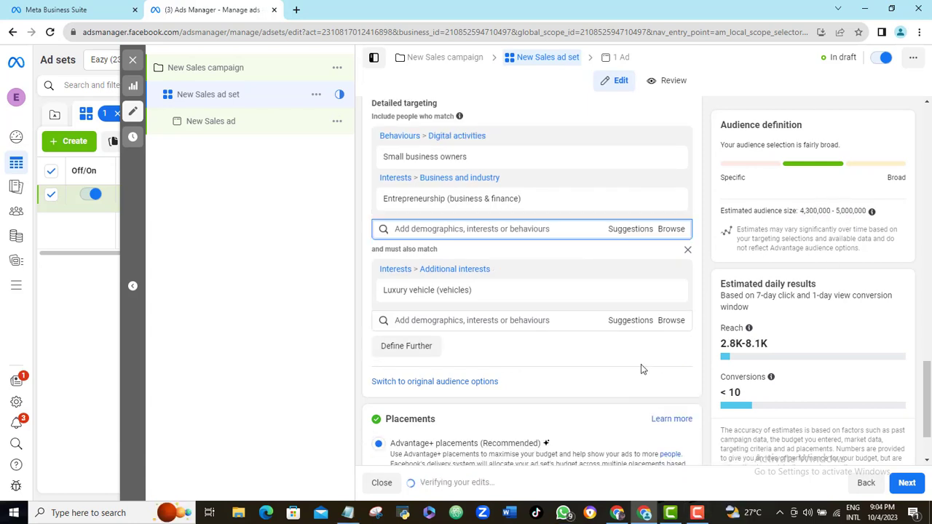
pyautogui.click(407, 346)
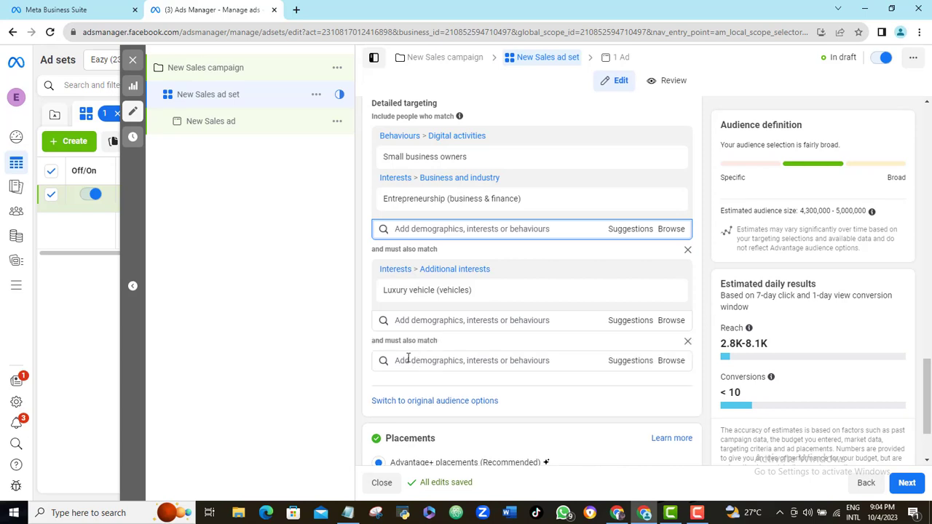
pyautogui.click(413, 362)
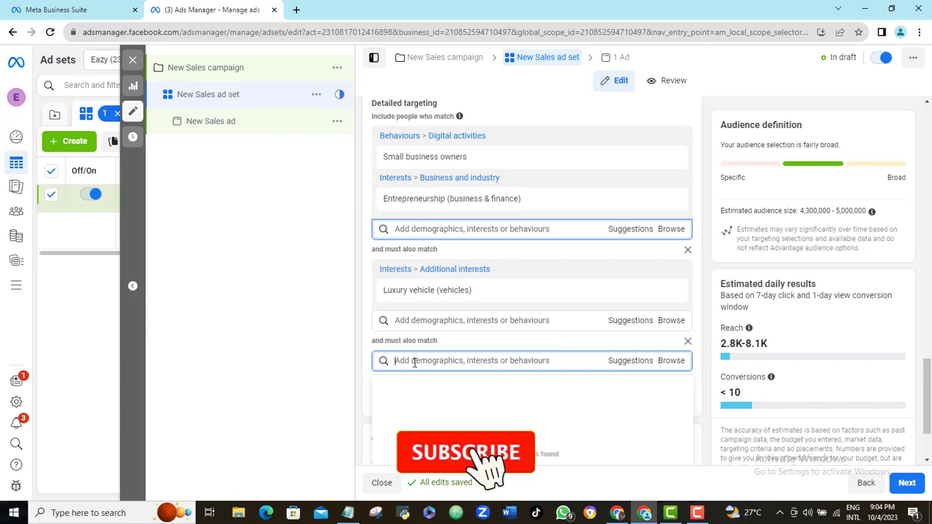
pyautogui.write('luxu')
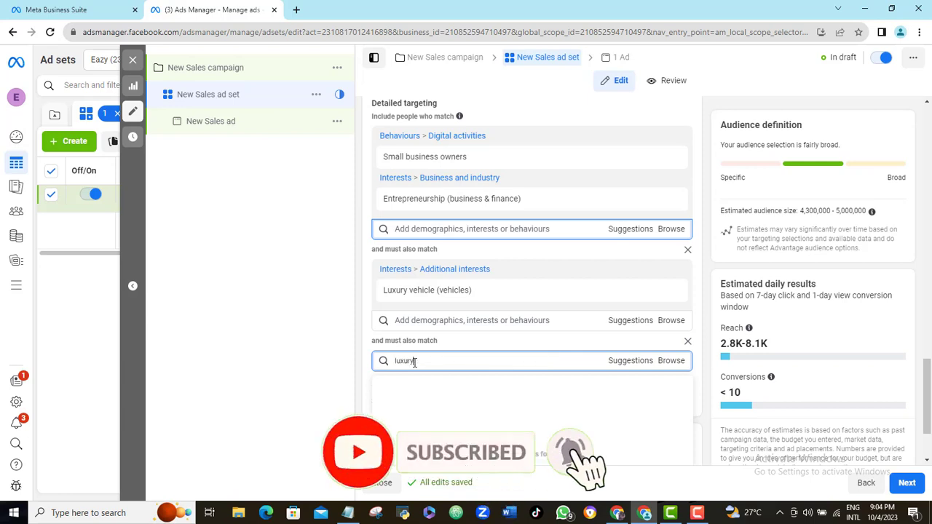
pyautogui.write('ry goods')
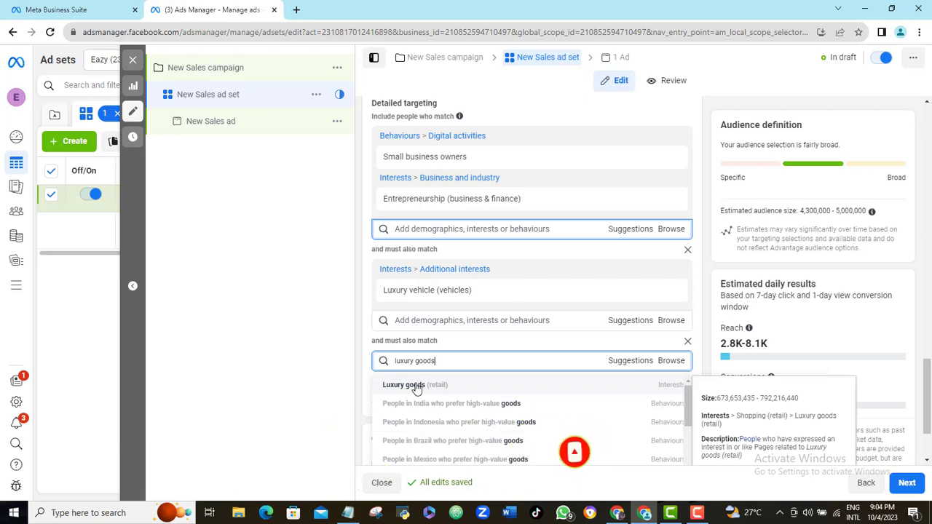
pyautogui.click(416, 386)
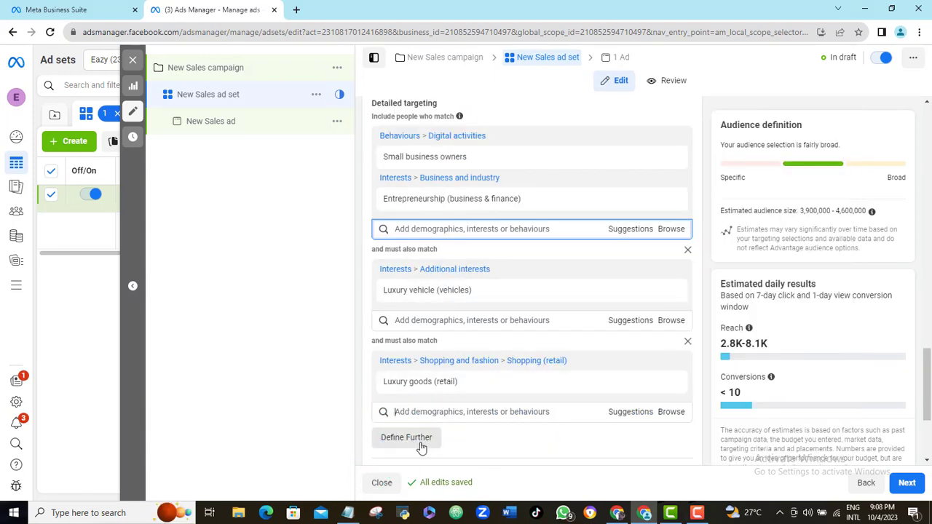
# - Add another must-also-match condition, searching "frequent international travel" and adding the behaviour Frequent international travellers
pyautogui.scroll(-1, 929, 386)
pyautogui.scroll(-1, 929, 386)
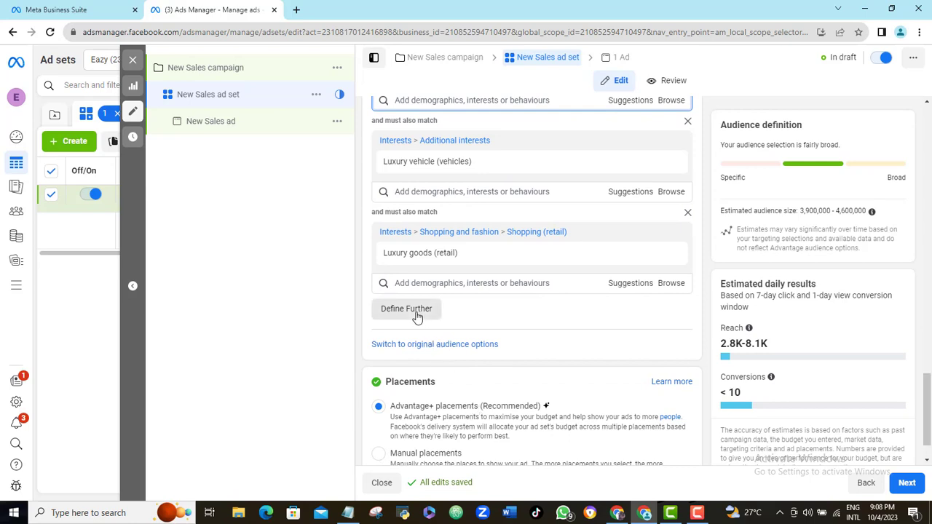
pyautogui.click(421, 314)
pyautogui.click(416, 323)
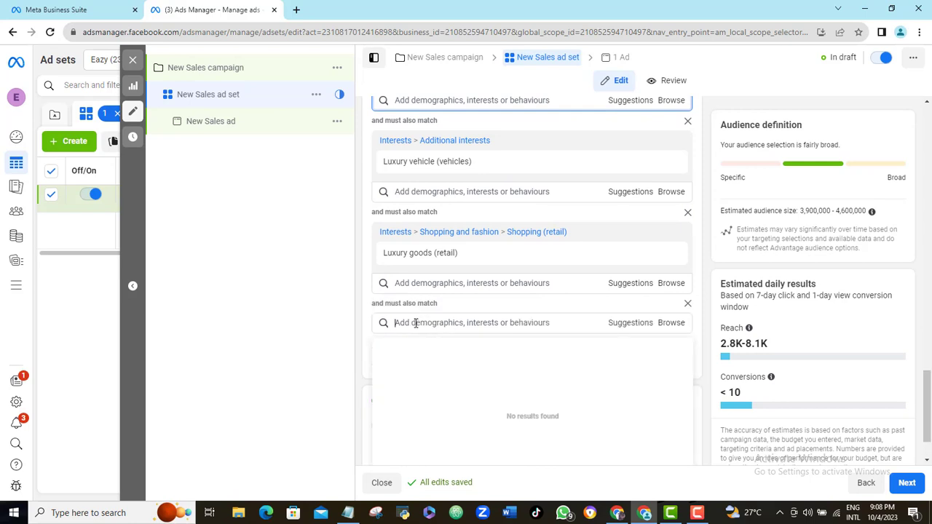
pyautogui.write('fre')
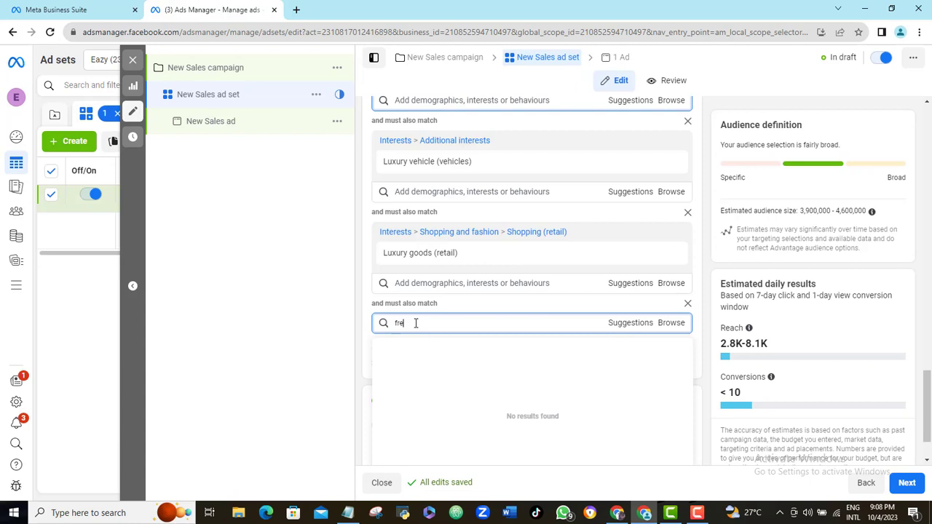
pyautogui.write('quent intern')
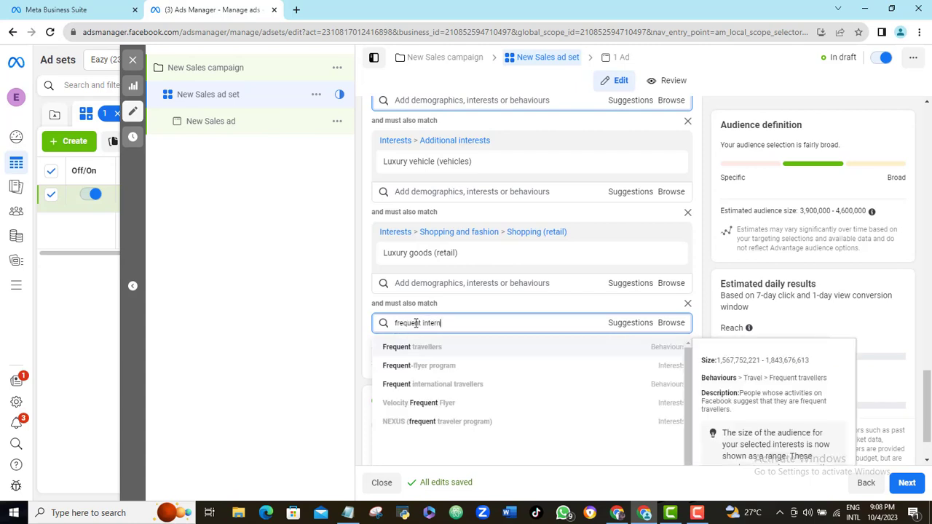
pyautogui.write('ational travel')
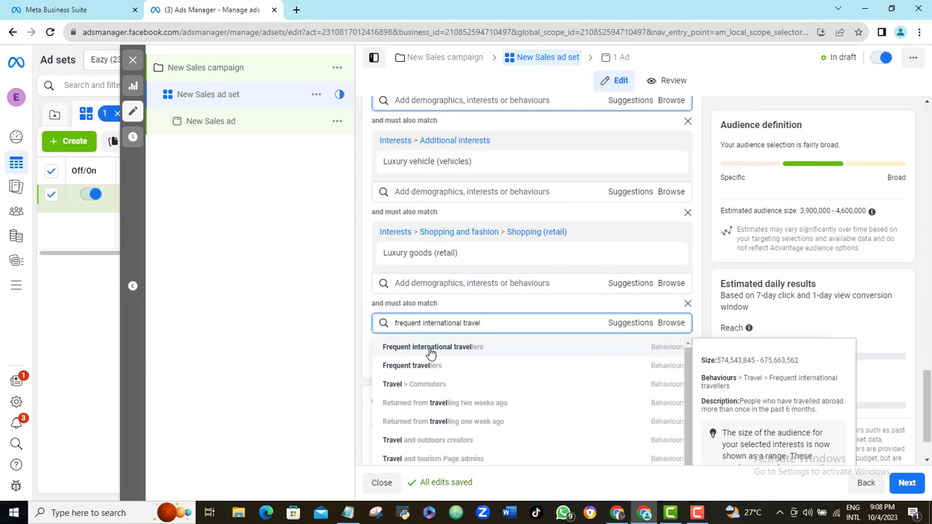
pyautogui.click(431, 350)
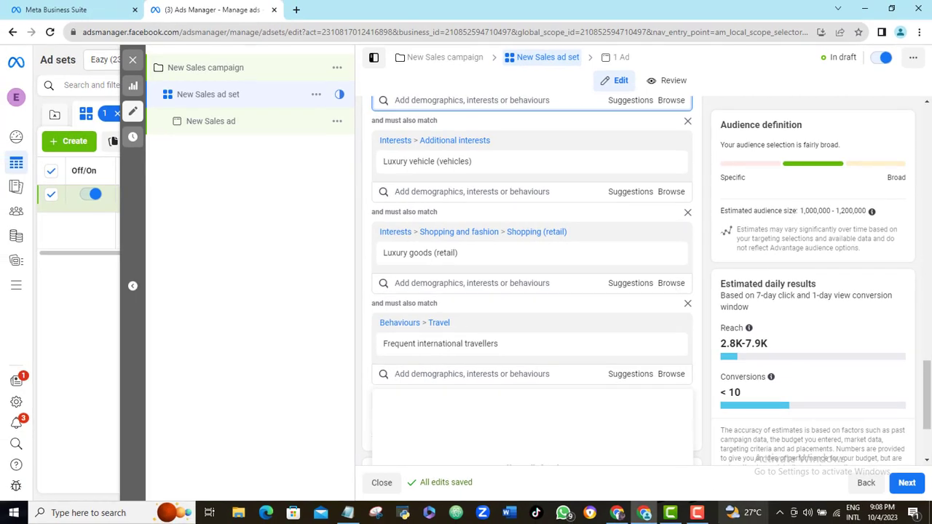
# - Add one more must-also-match condition, searching "engaged shoppers" and adding the purchase behaviour Engaged shoppers
pyautogui.moveTo(697, 514)
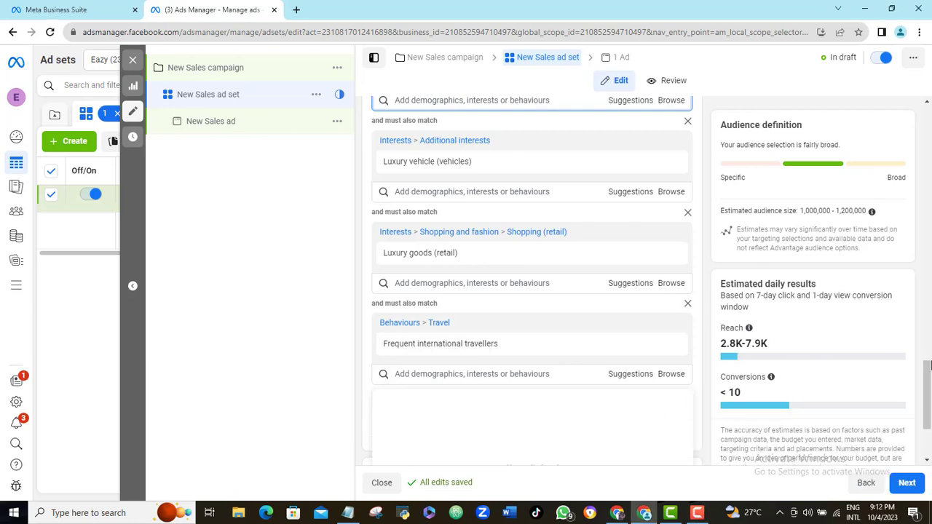
pyautogui.scroll(-1, 926, 393)
pyautogui.scroll(-1, 926, 393)
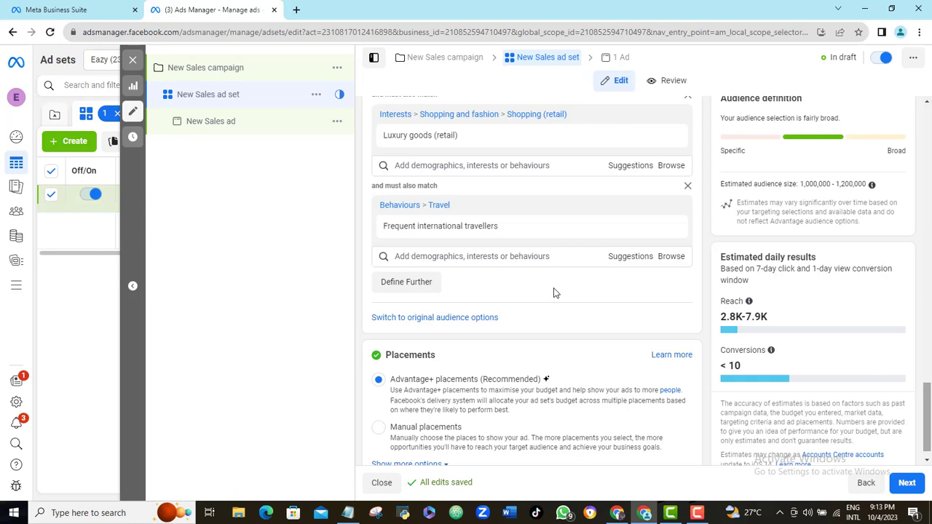
pyautogui.click(417, 282)
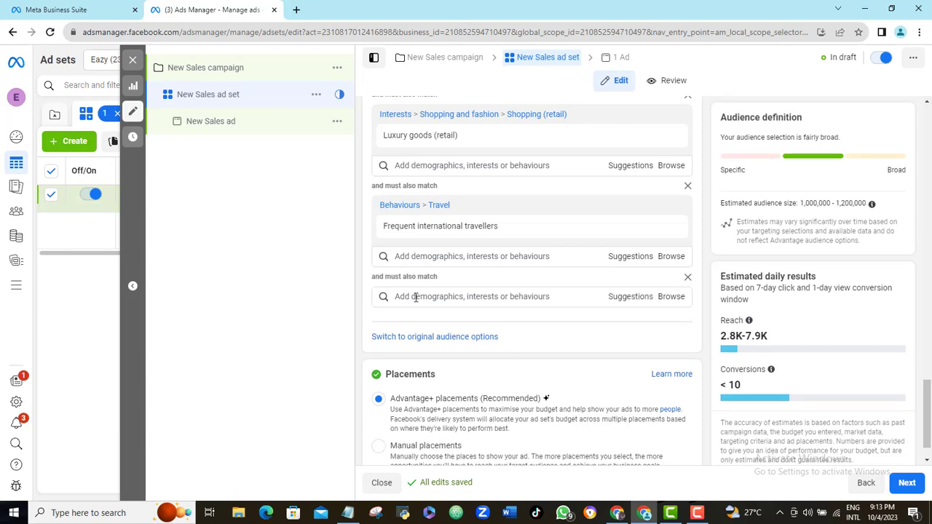
pyautogui.click(416, 297)
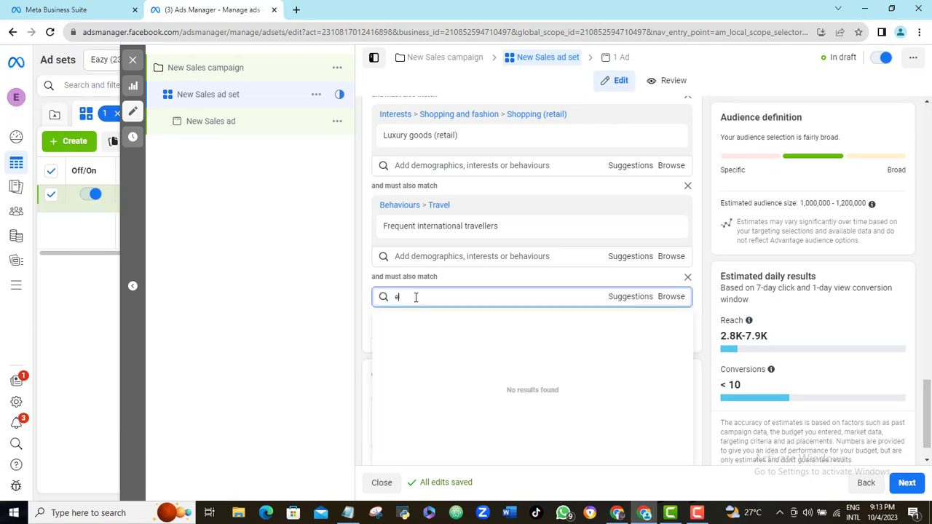
pyautogui.press('Escape')
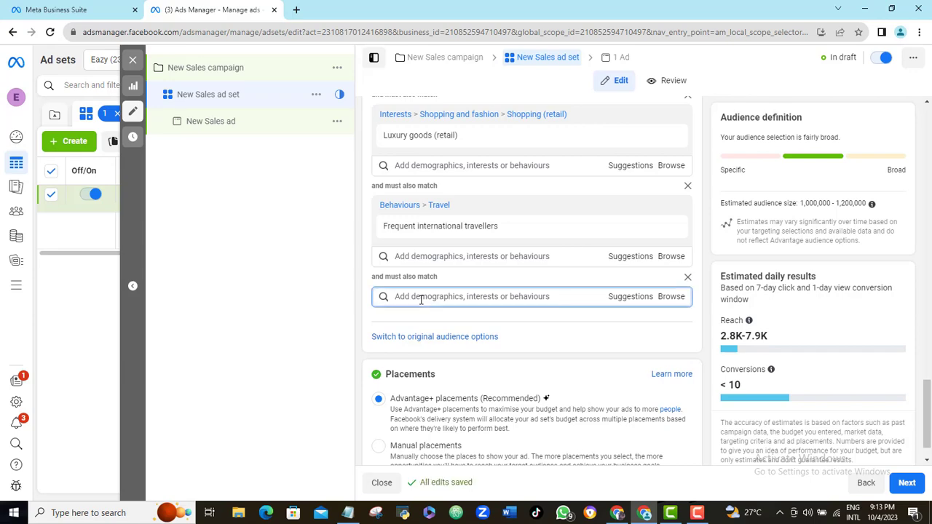
pyautogui.write('en')
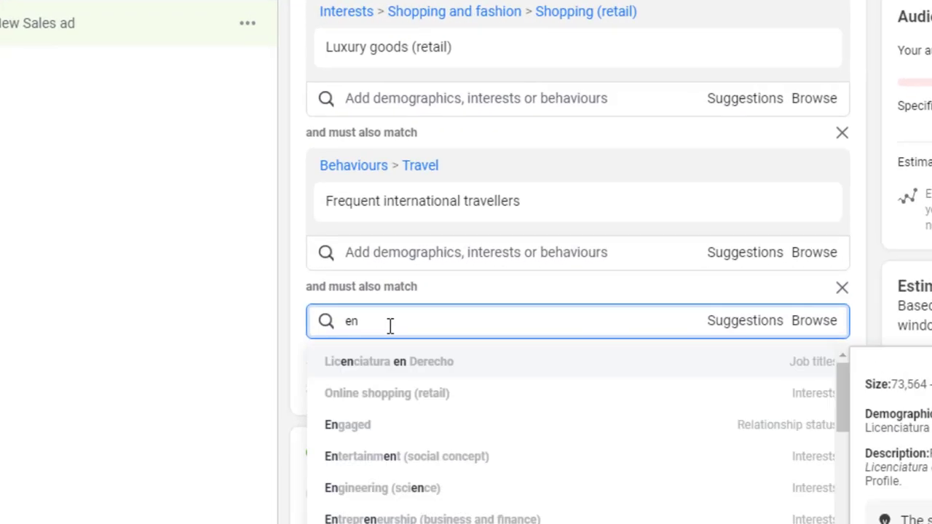
pyautogui.write('gaged sho')
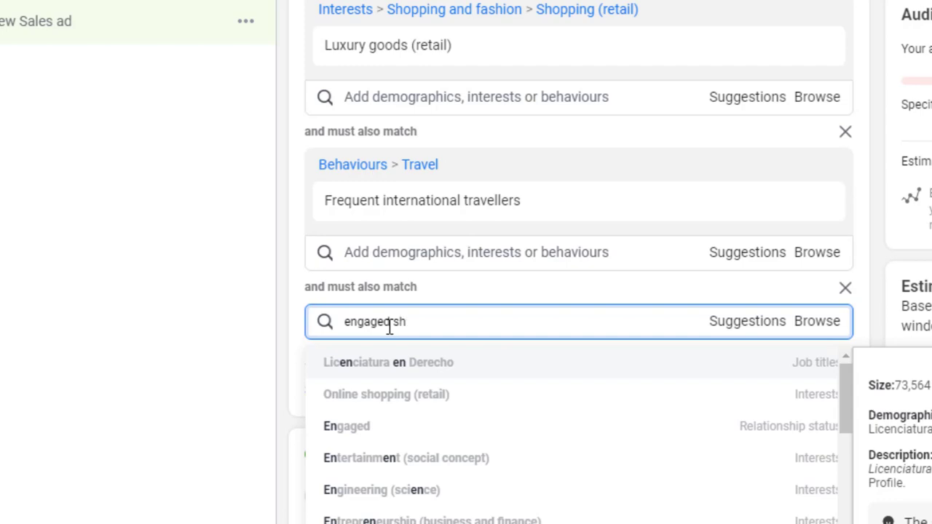
pyautogui.write('ppers')
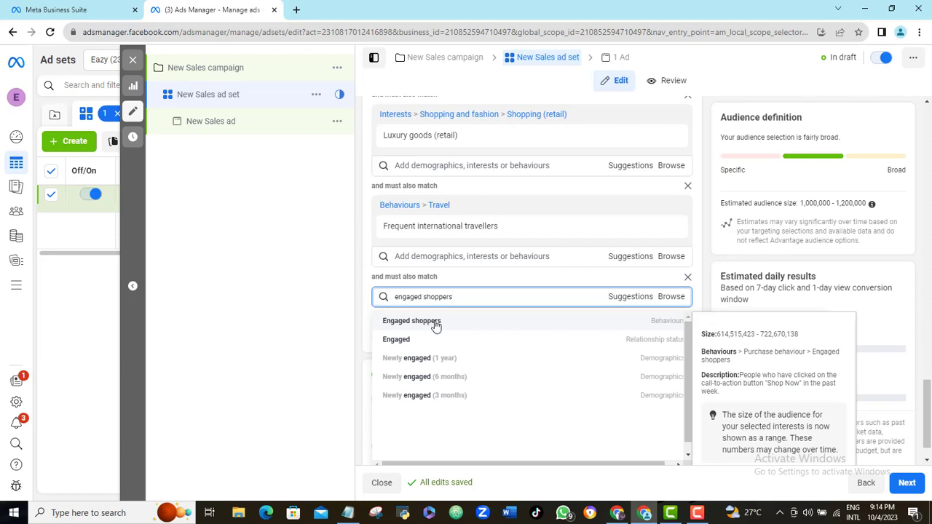
pyautogui.click(435, 326)
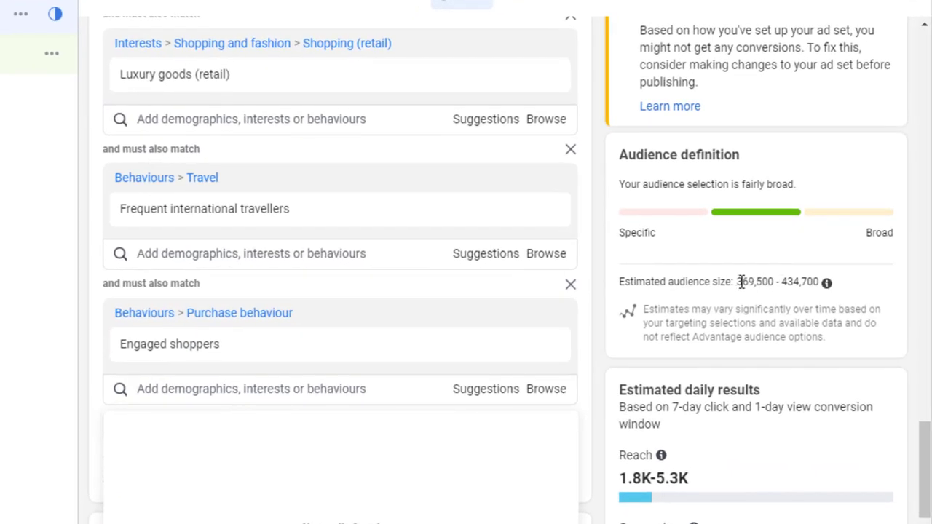
# - Check the estimated audience size and remove the Luxury goods (retail) interest from its must-also-match condition
pyautogui.moveTo(735, 283); pyautogui.dragTo(821, 282)
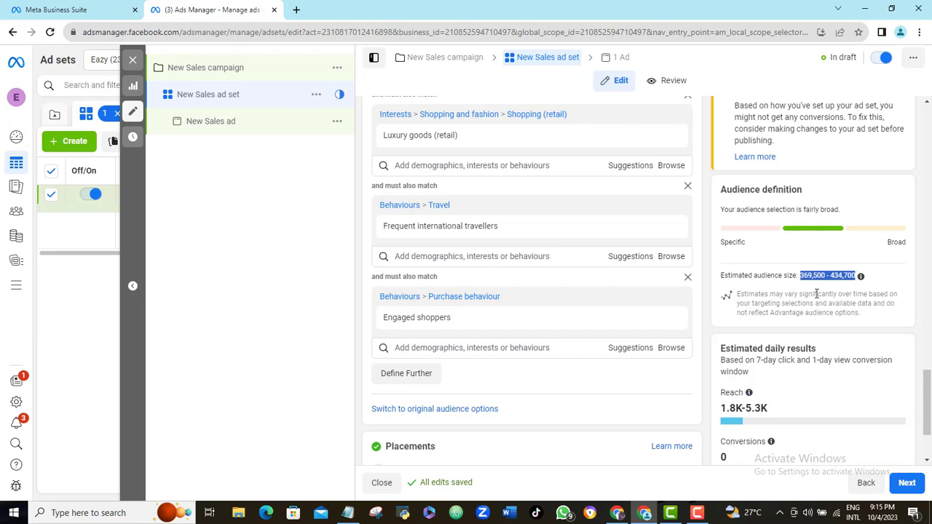
pyautogui.click(710, 355)
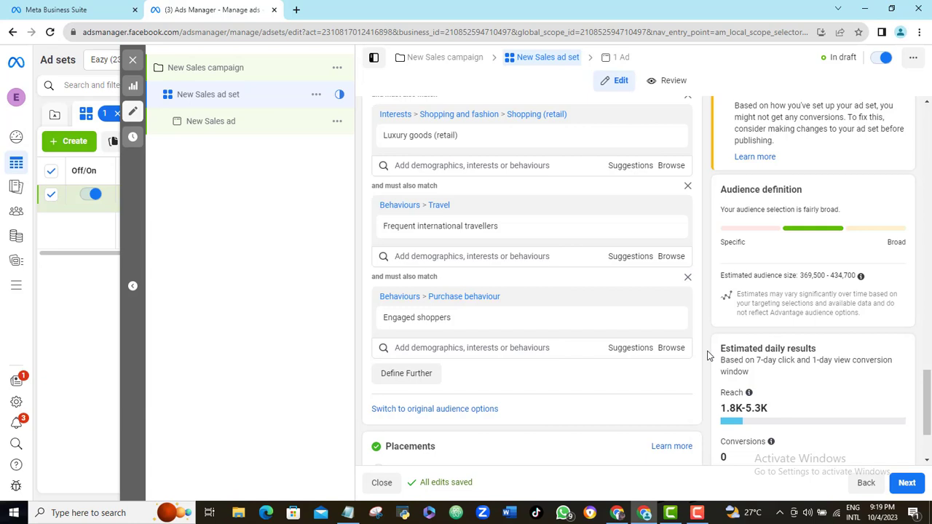
pyautogui.click(672, 137)
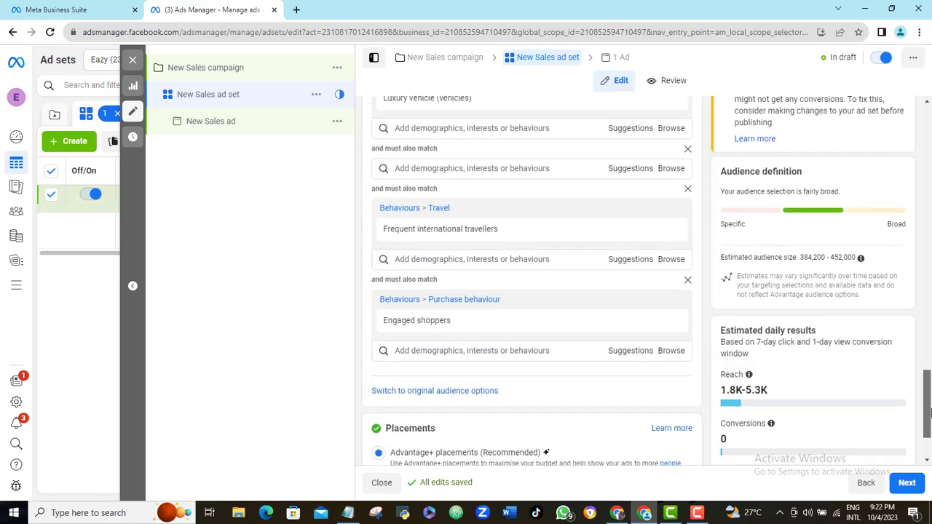
# - Examine the suggested options for the first detailed targeting group containing Small business owners and Entrepreneurship
pyautogui.scroll(1, 929, 419)
pyautogui.moveTo(929, 418); pyautogui.dragTo(923, 368)
pyautogui.scroll(1, 922, 367)
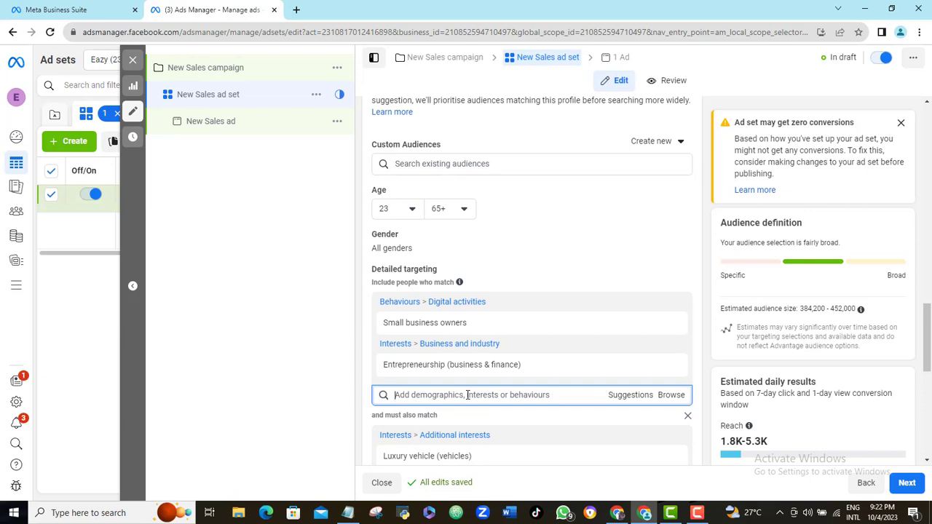
pyautogui.click(638, 401)
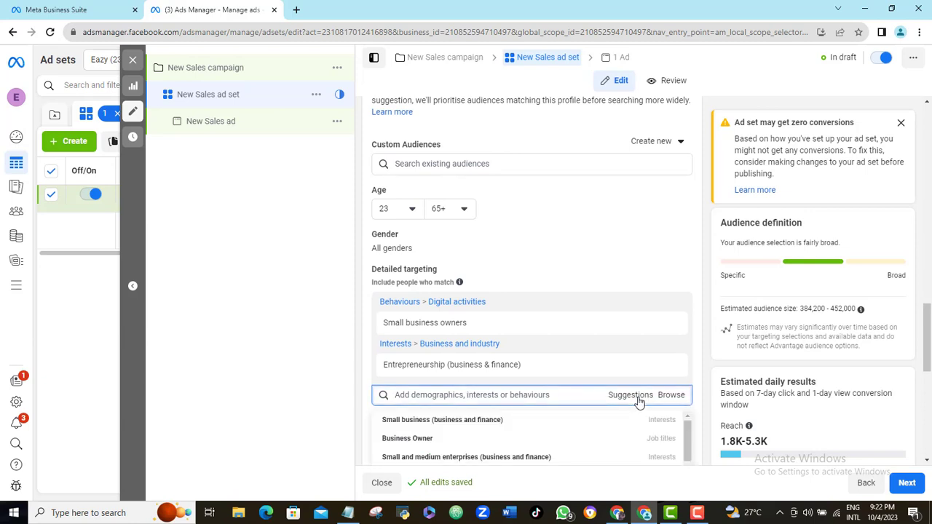
pyautogui.scroll(-2, 928, 355)
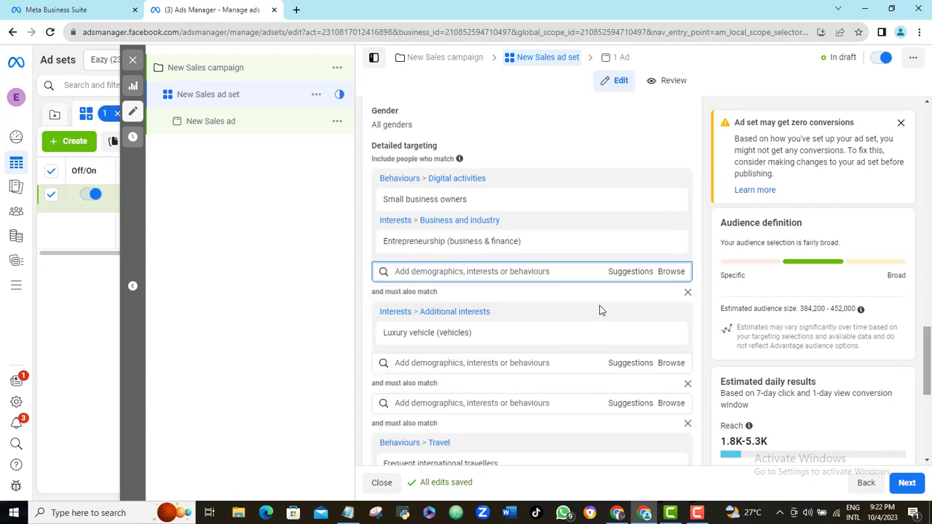
pyautogui.click(624, 274)
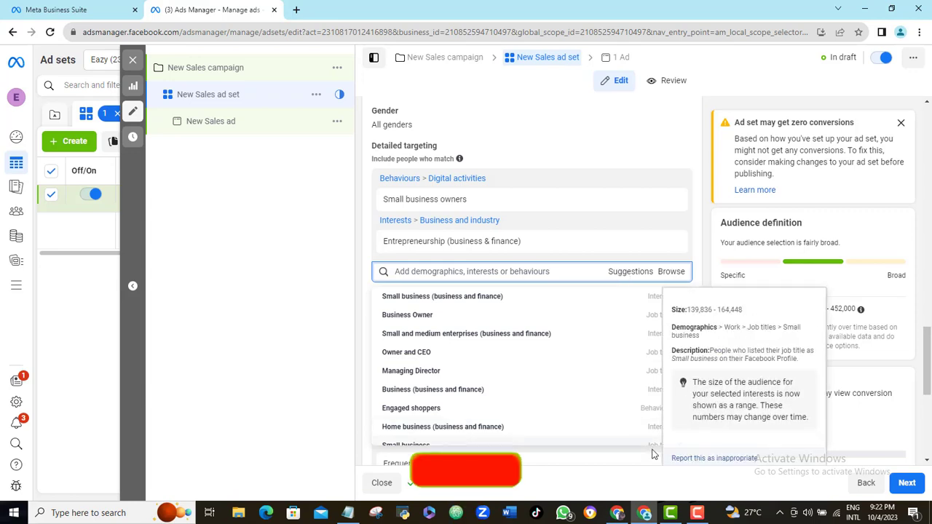
pyautogui.click(696, 512)
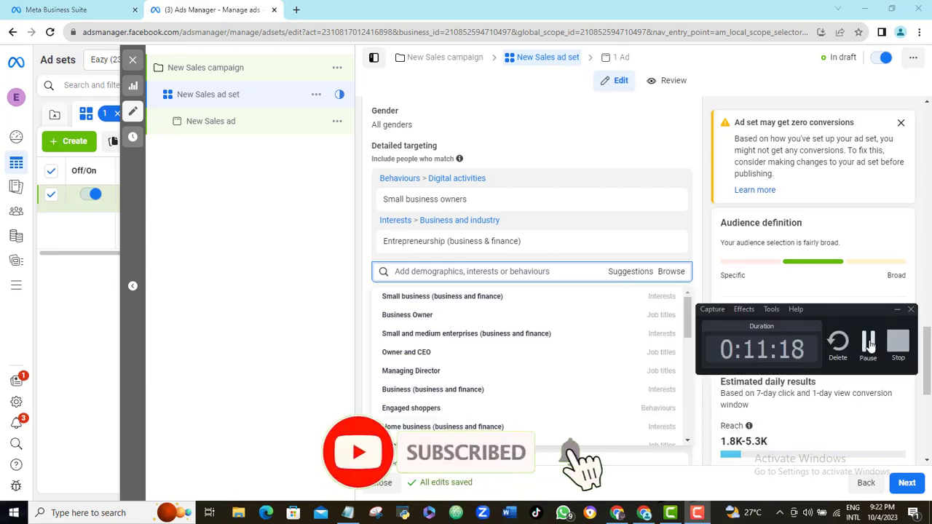
pyautogui.click(867, 341)
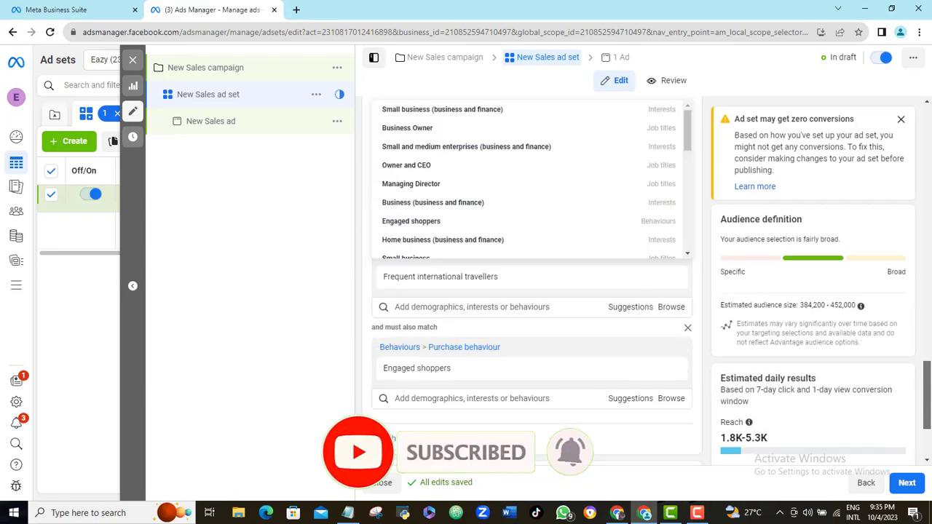
# - Close the targeting suggestions, dismiss the zero-conversions warning and continue from the ad set to the ad level
pyautogui.scroll(-2, 919, 371)
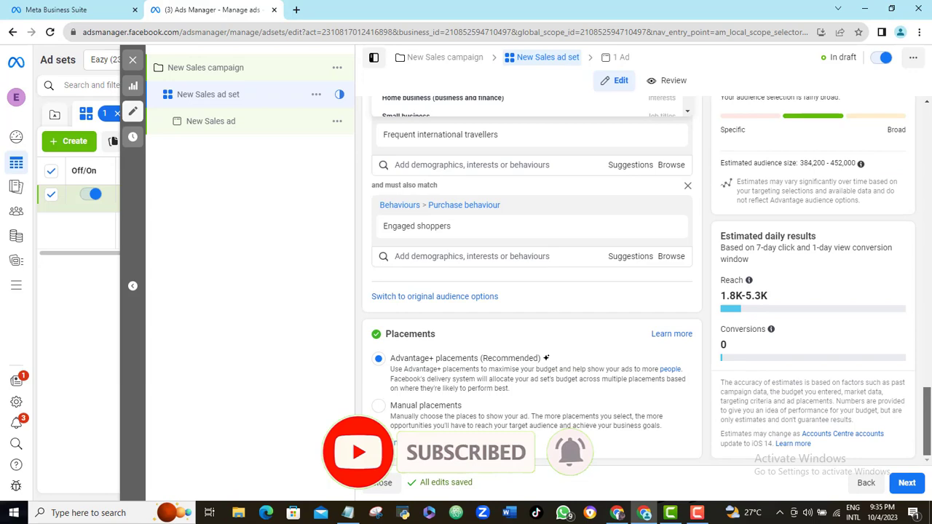
pyautogui.scroll(3, 919, 371)
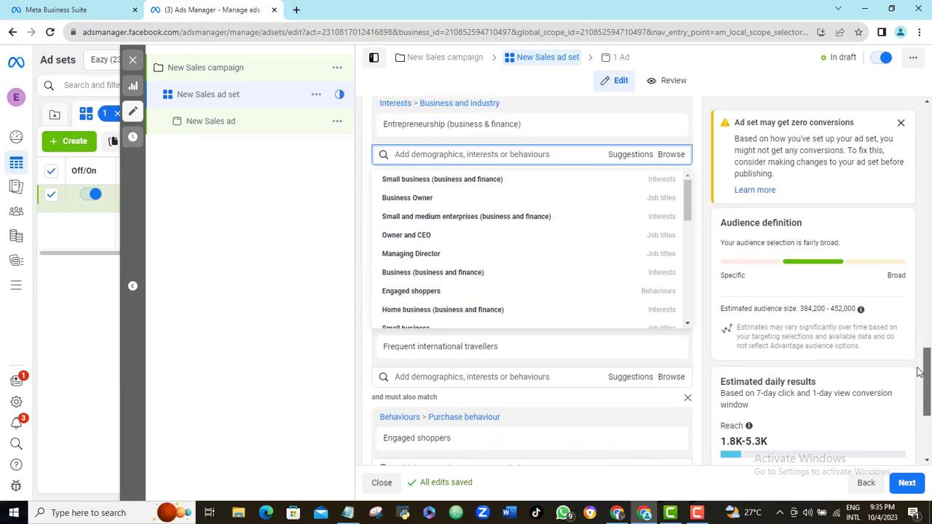
pyautogui.scroll(1, 918, 371)
pyautogui.click(919, 368)
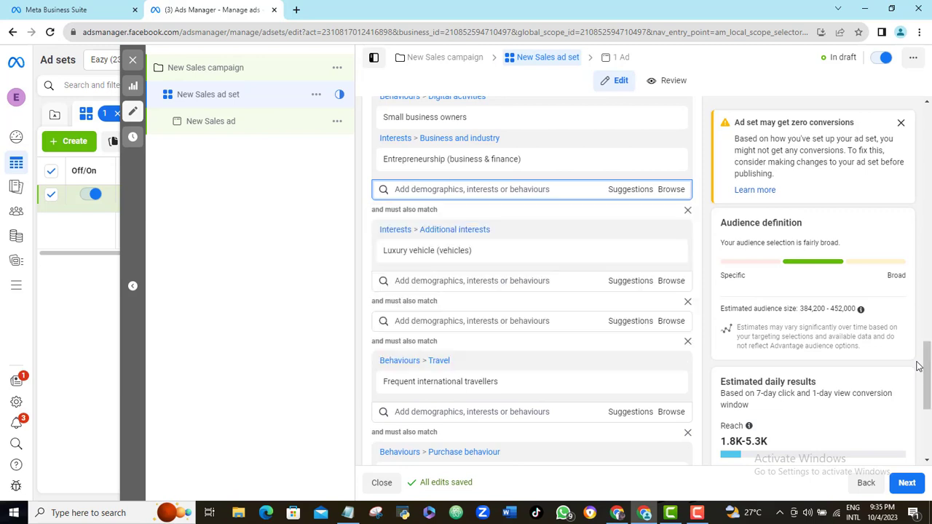
pyautogui.click(900, 123)
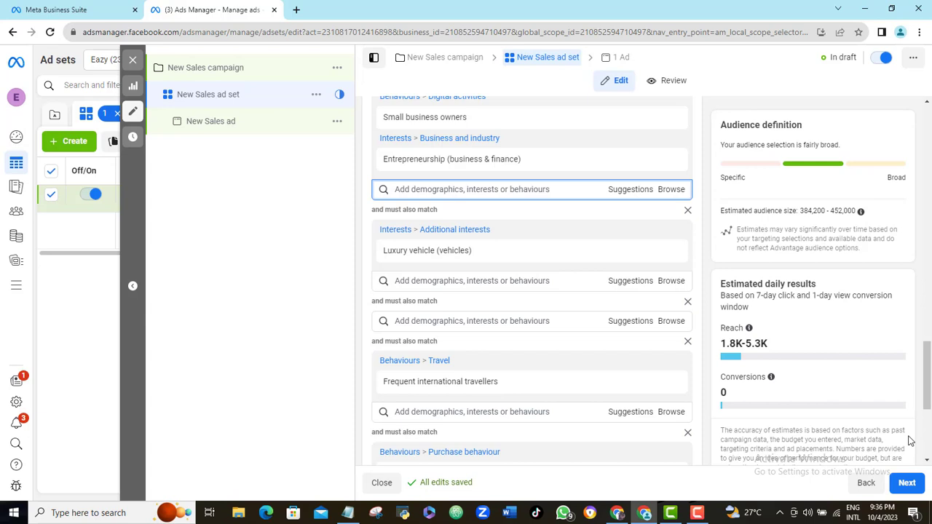
pyautogui.click(902, 489)
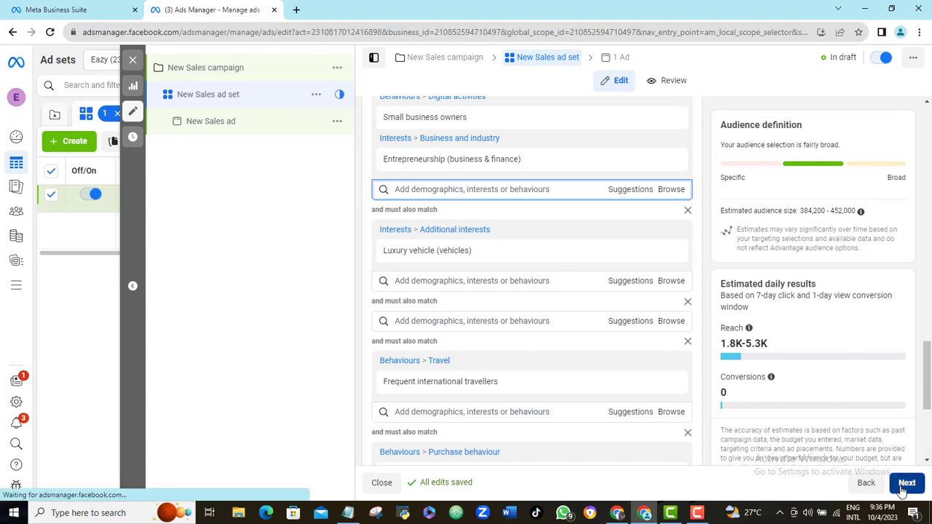